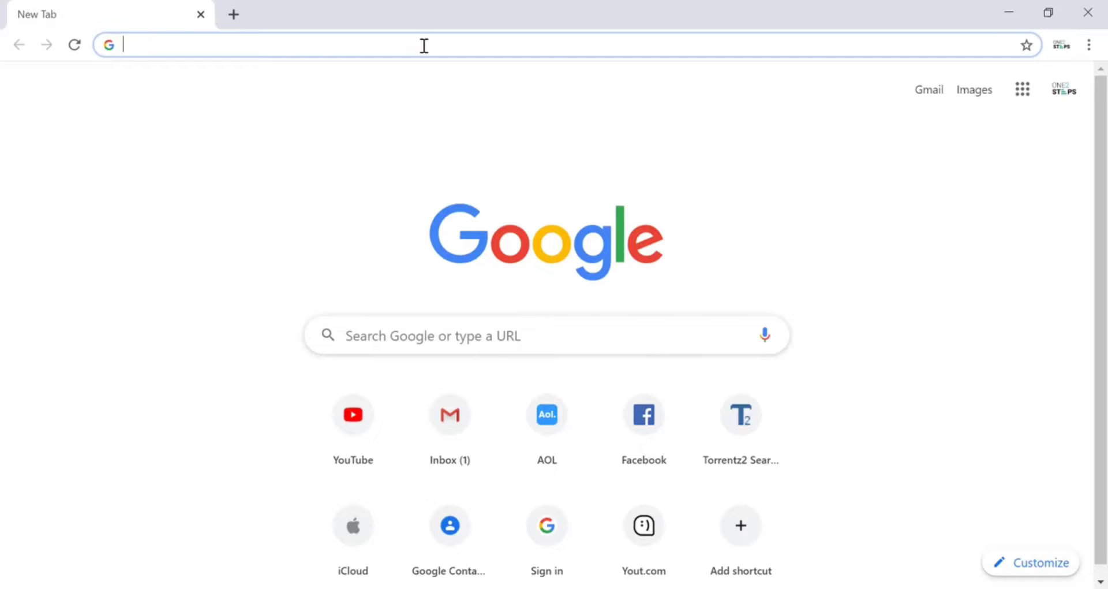
Load yahoo.com from the Chrome address bar.
text(yahoo.com)
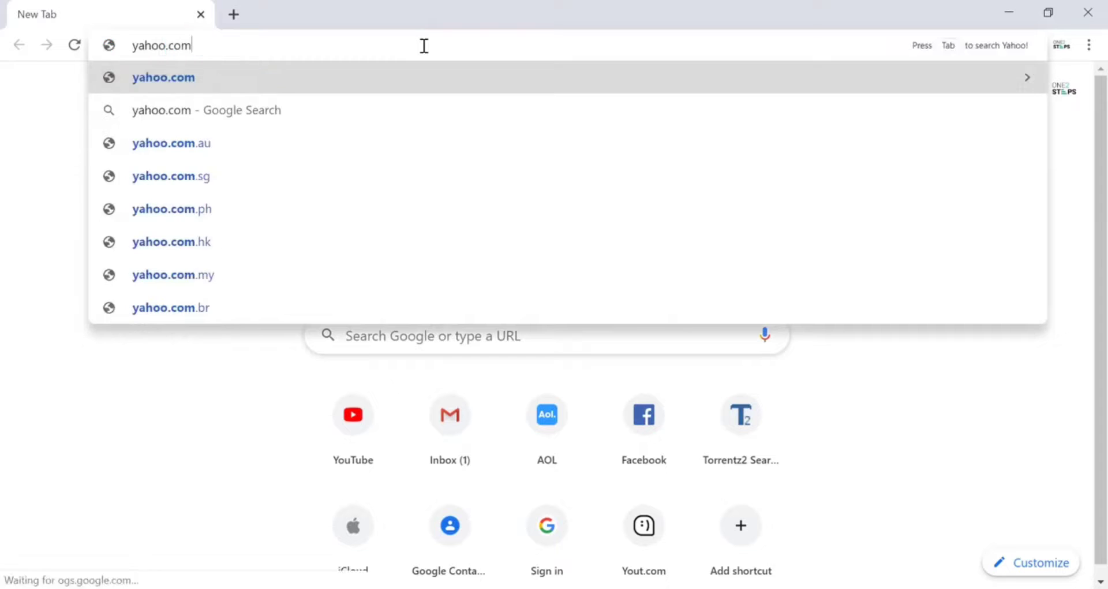
key(Return)
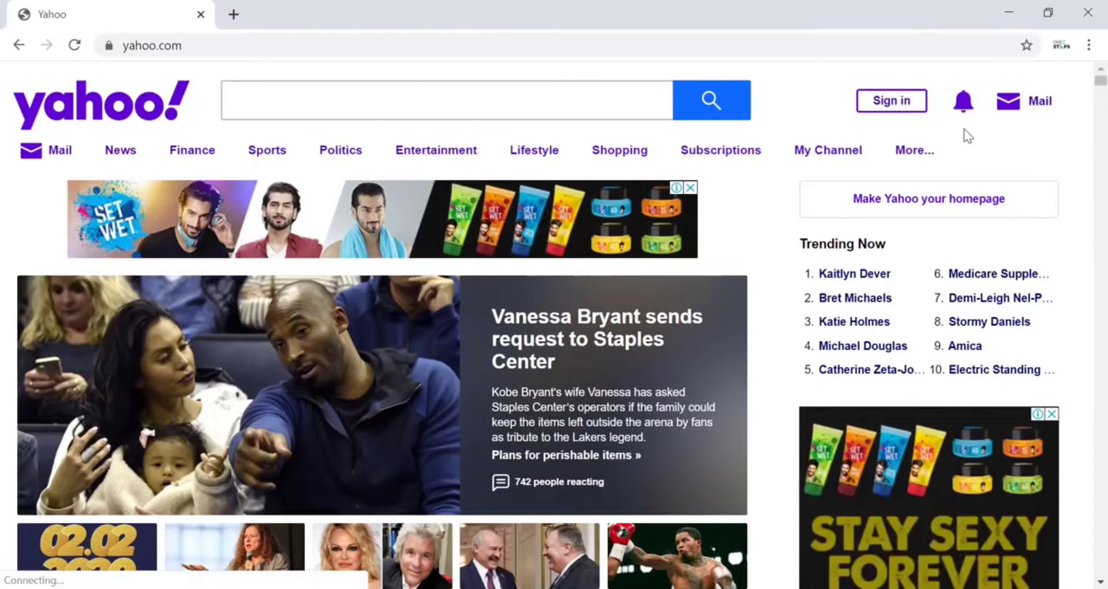
Start a new Yahoo account, fill the sign-up form from saved autofill details, and submit it.
click(910, 112)
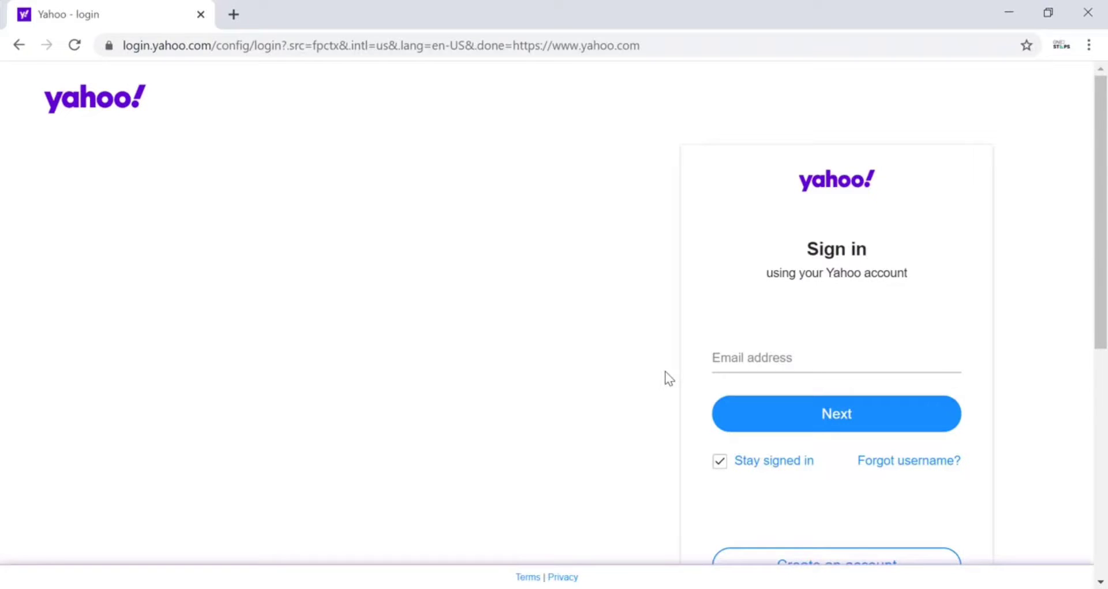
scroll(669, 378, down, 2)
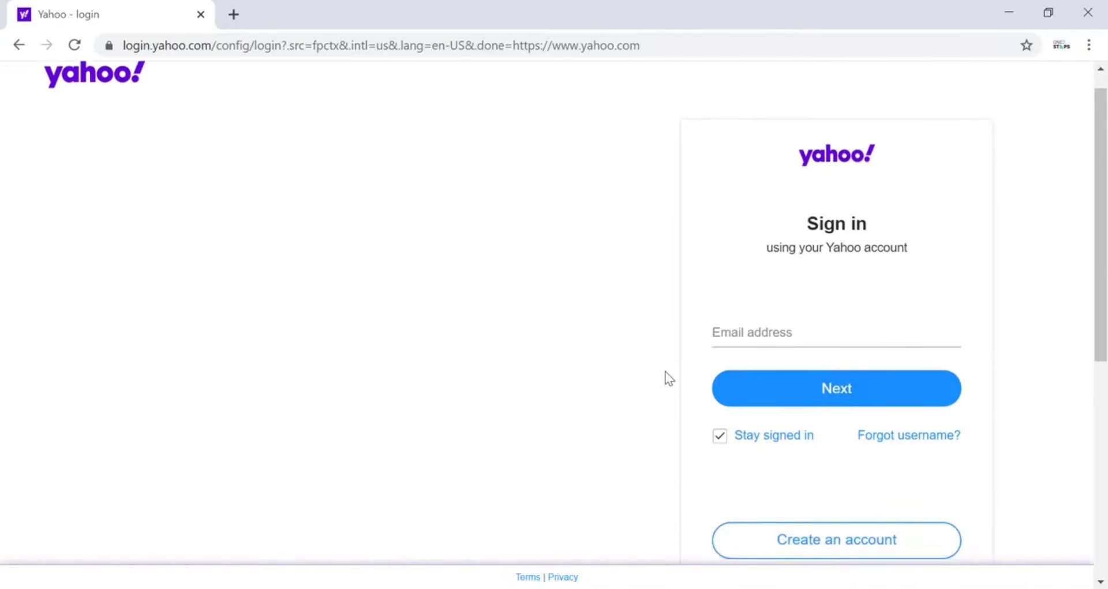
click(797, 494)
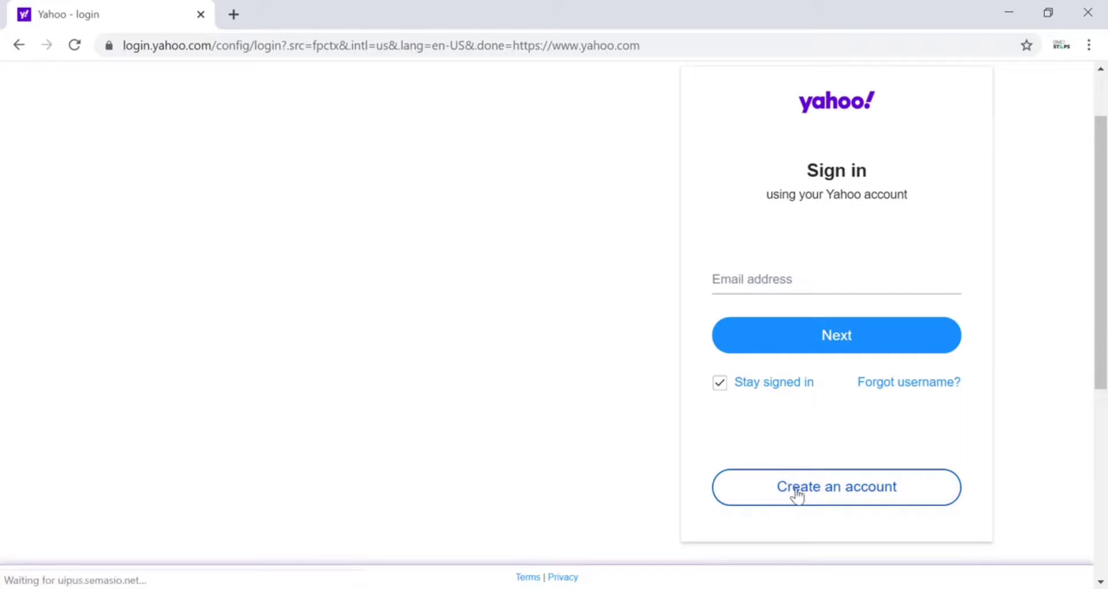
click(467, 236)
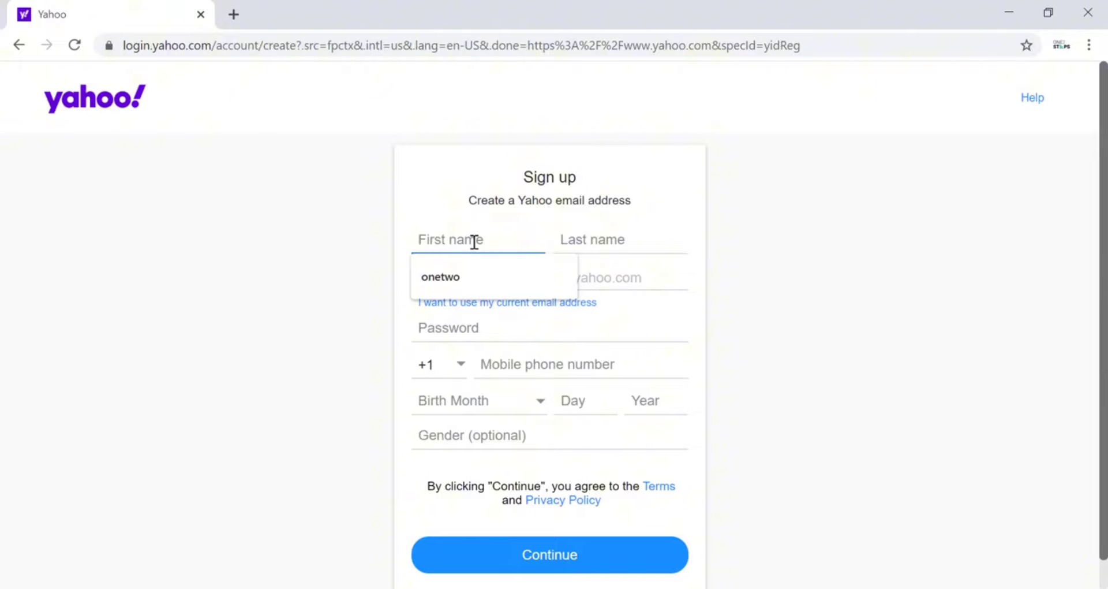
click(488, 276)
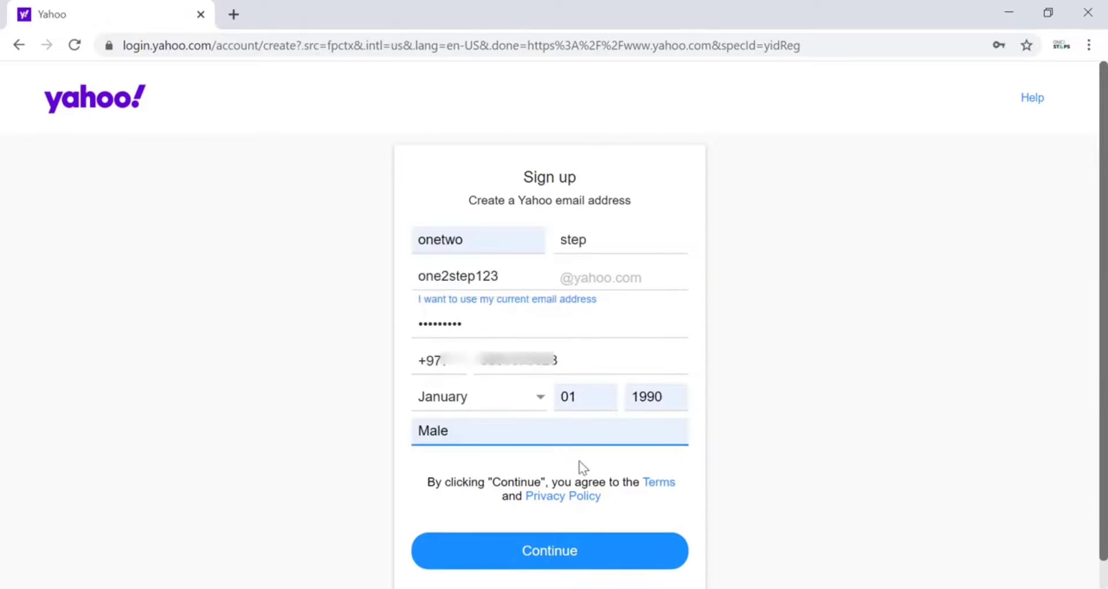
click(567, 548)
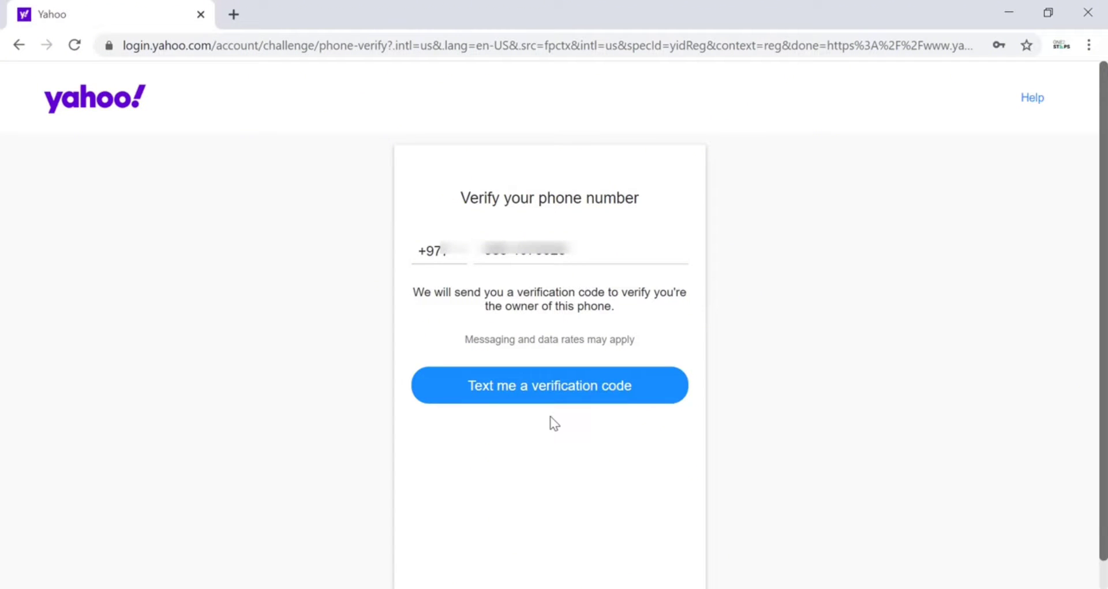
Request a verification code by text message to the phone number.
click(557, 396)
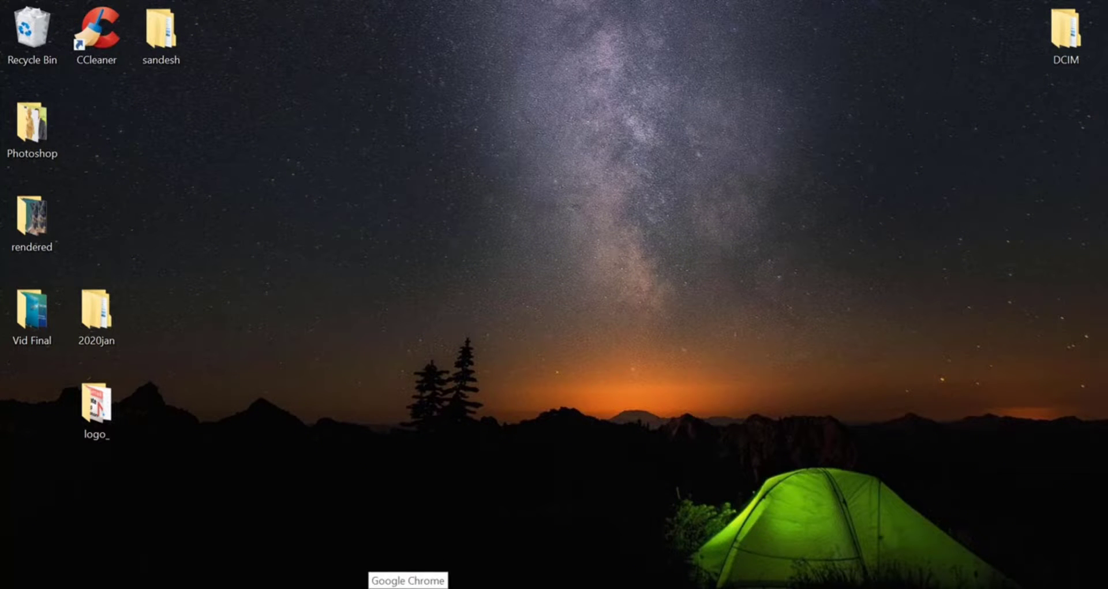
Restore Chrome maximized, load yahoo.com, and go to the Yahoo sign-in page.
click(409, 586)
double_click(460, 12)
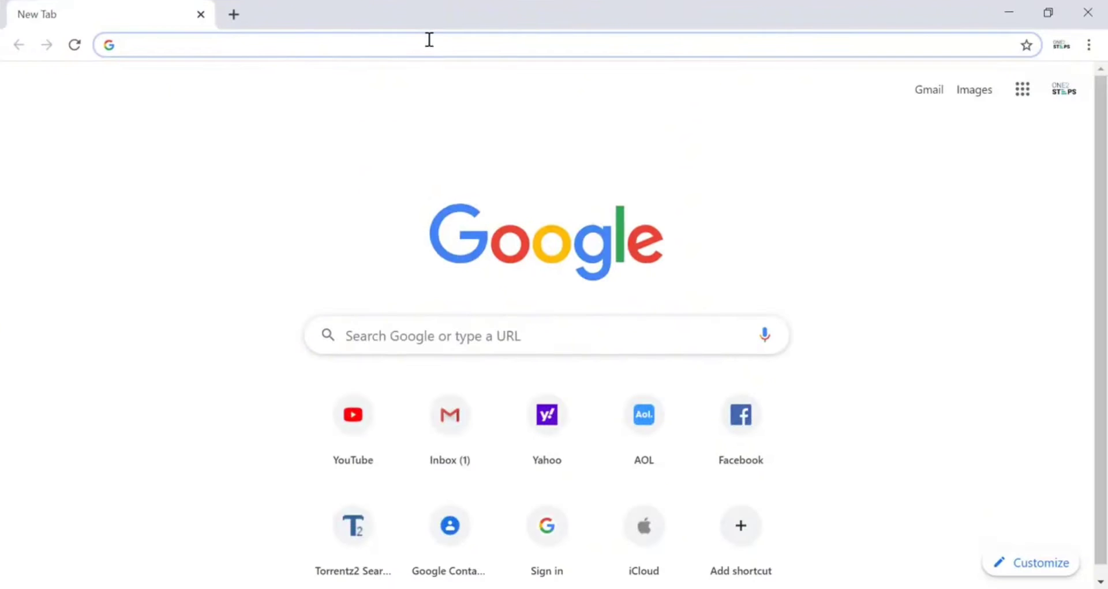
text(yahoo.com)
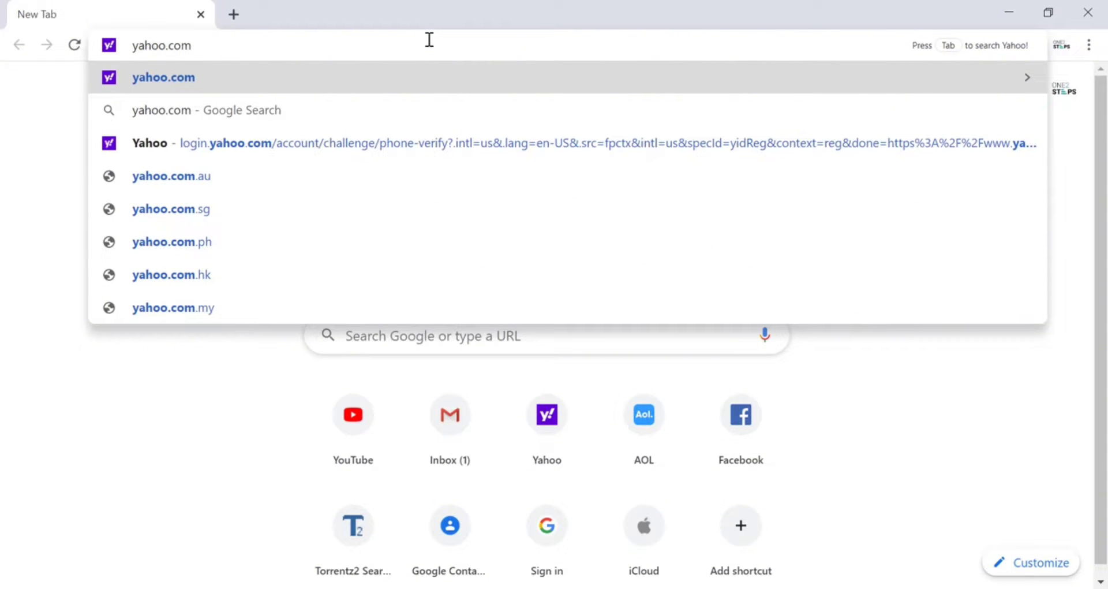
key(Return)
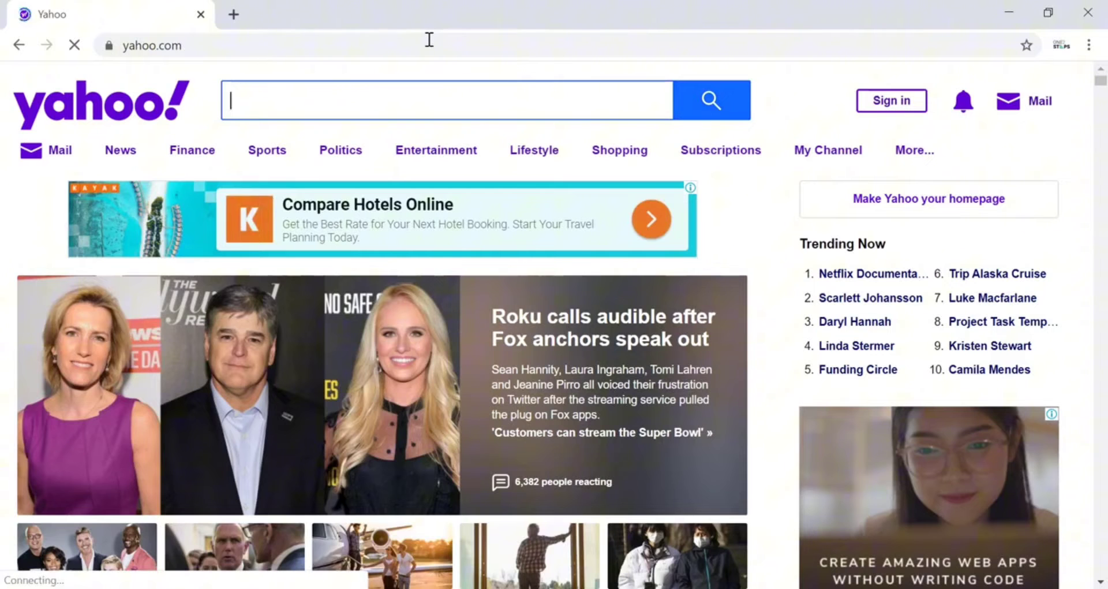
click(903, 103)
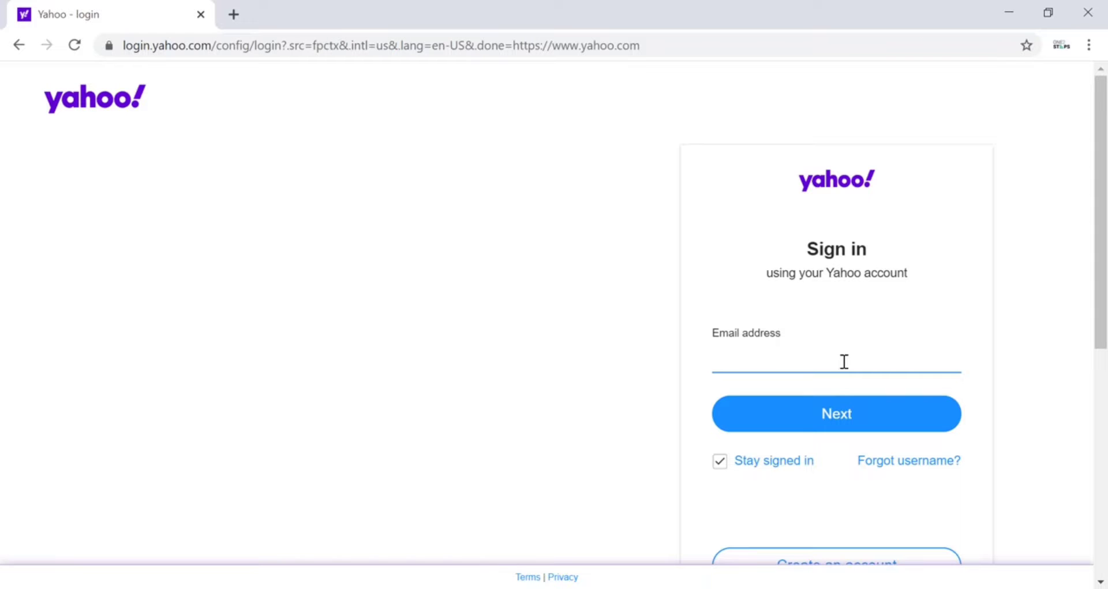
Sign in by pasting the account's e-mail address and password, then view the Mail inbox.
key(ctrl+v)
click(843, 412)
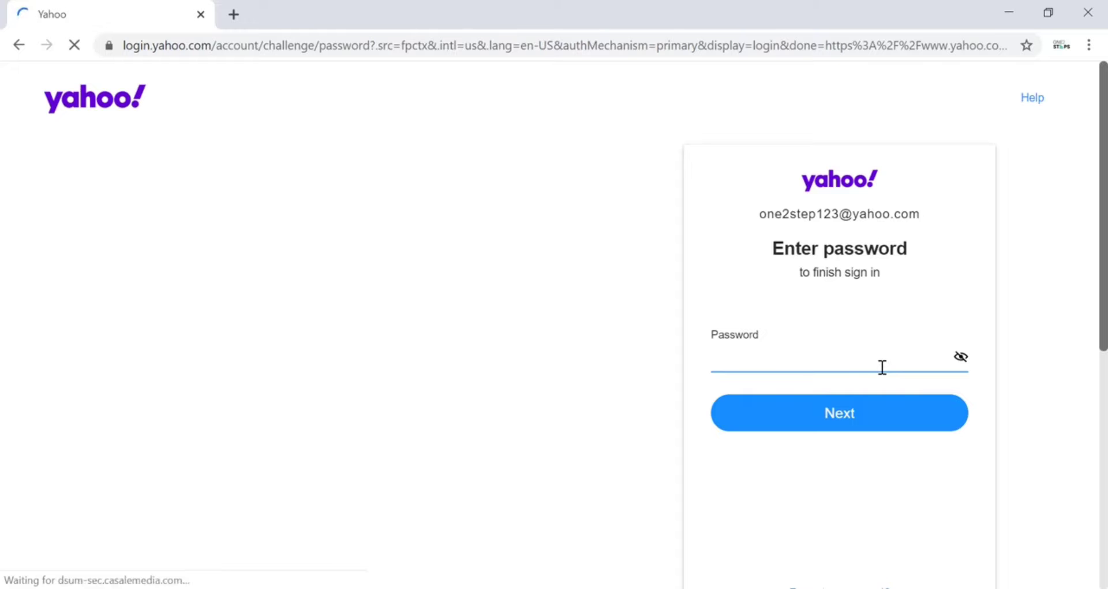
key(ctrl+v)
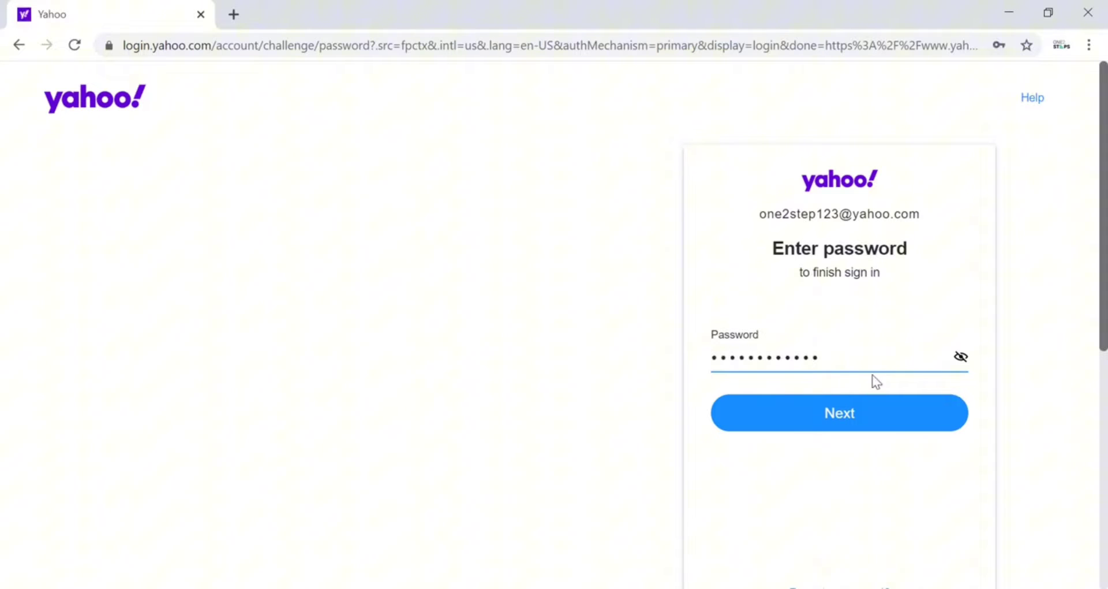
click(858, 408)
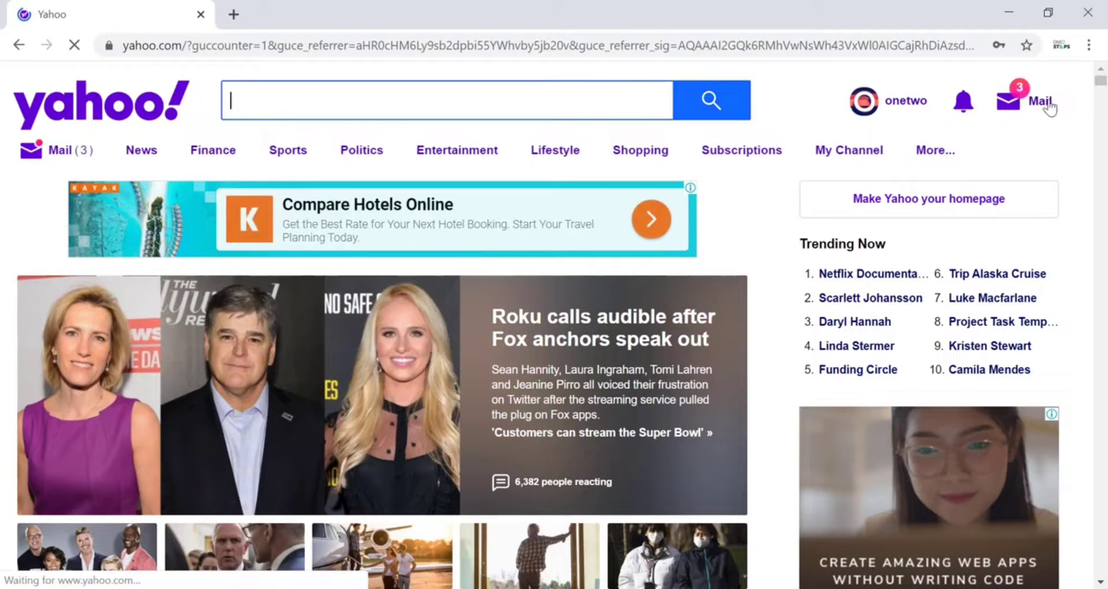
click(1032, 113)
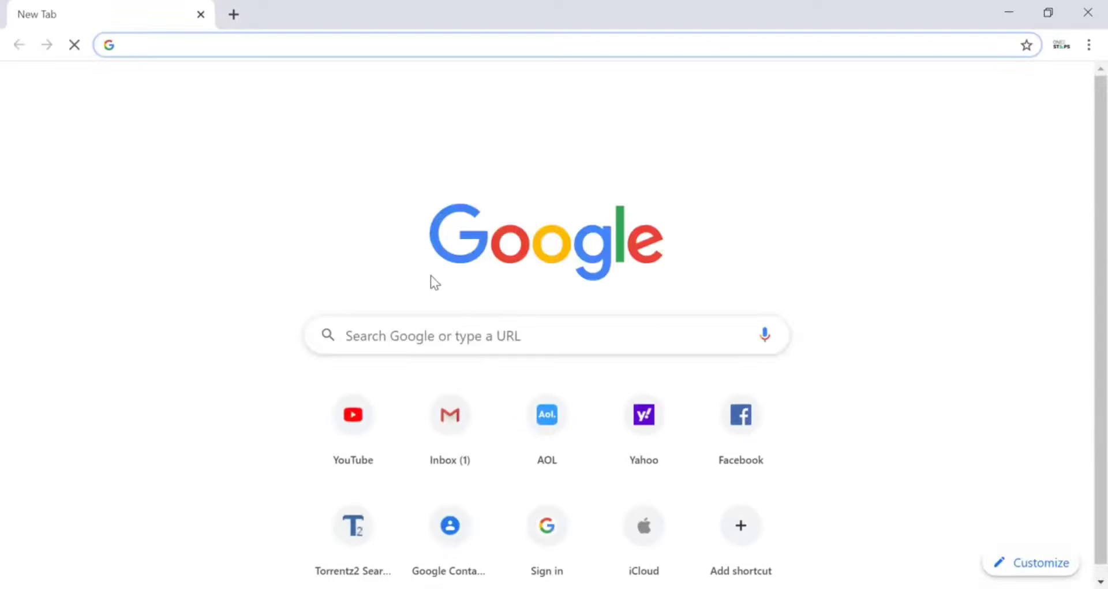
Go to the suggested yahoo.com address from a partial 'yah' entry.
text(yahoo.com)
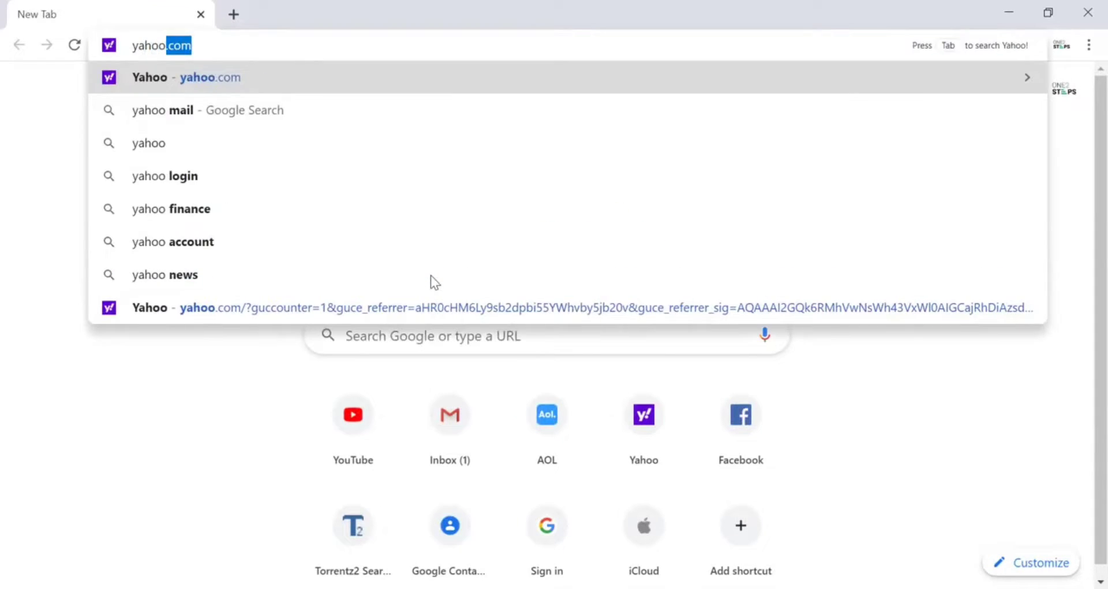
key(Return)
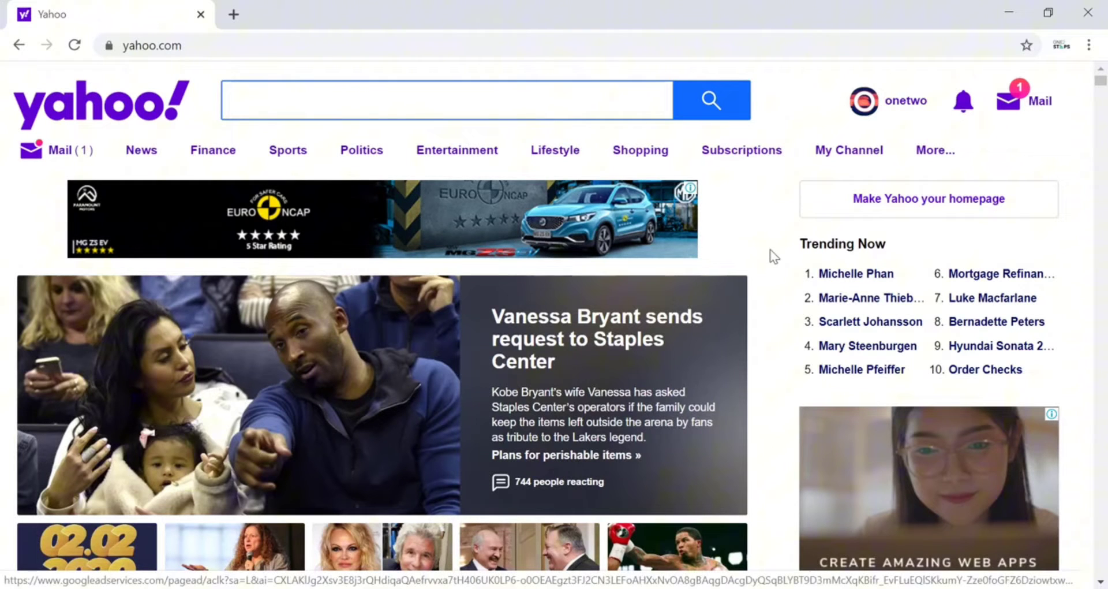
Go from the profile menu to Settings, then Account Security, and choose Change password.
click(770, 413)
click(892, 101)
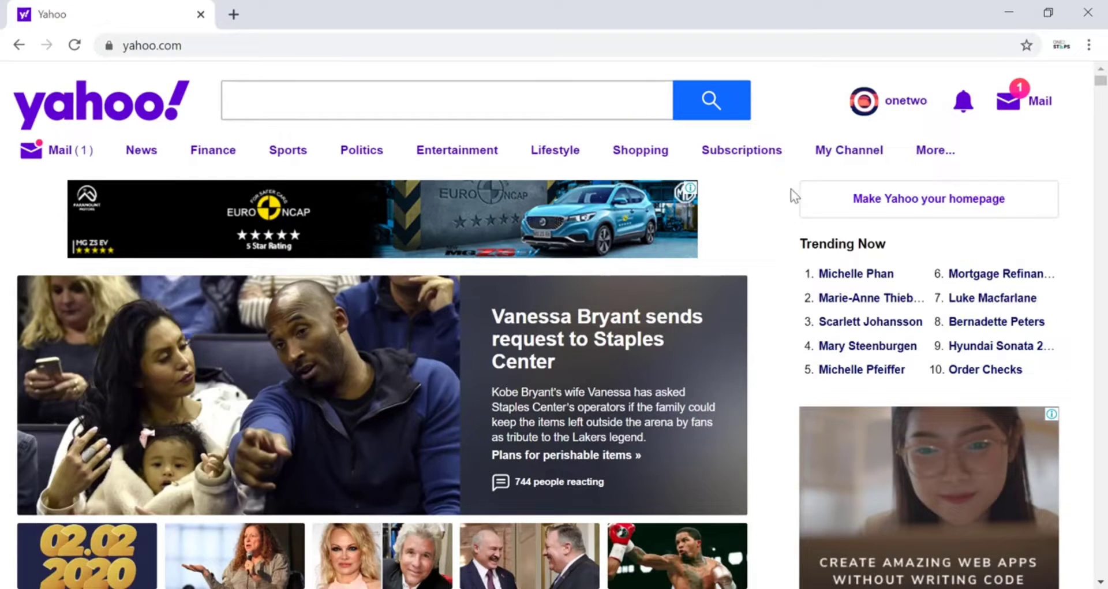
mouse_move(919, 110)
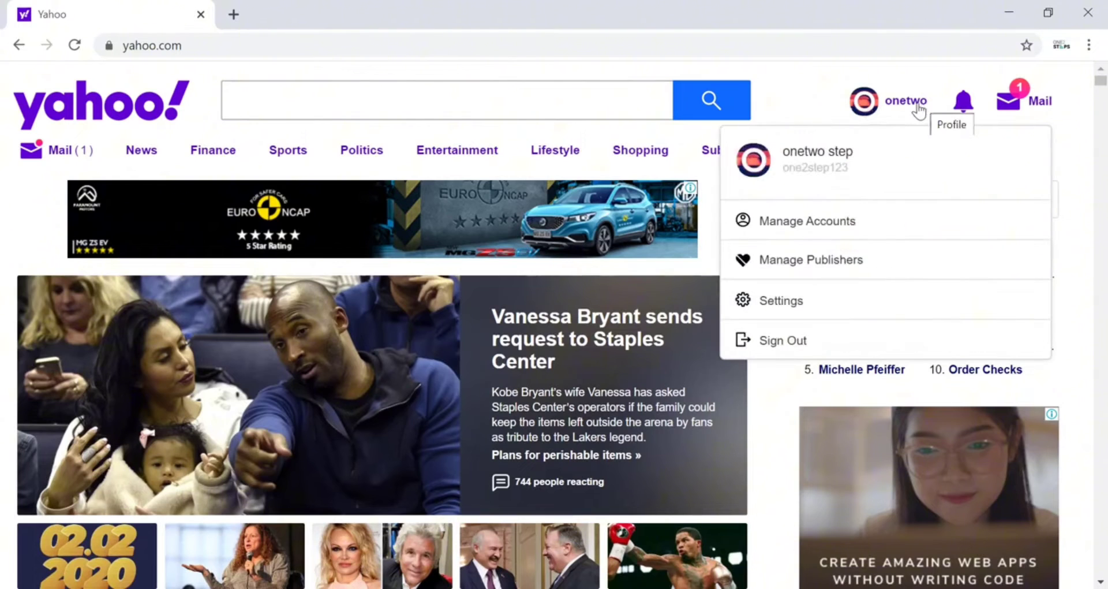
click(792, 310)
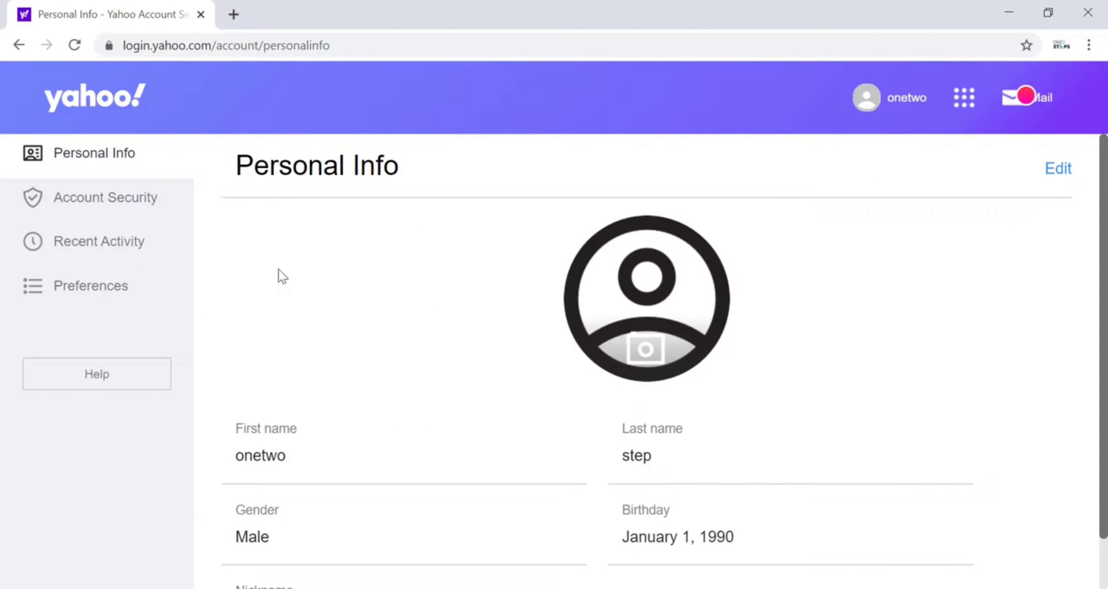
click(122, 214)
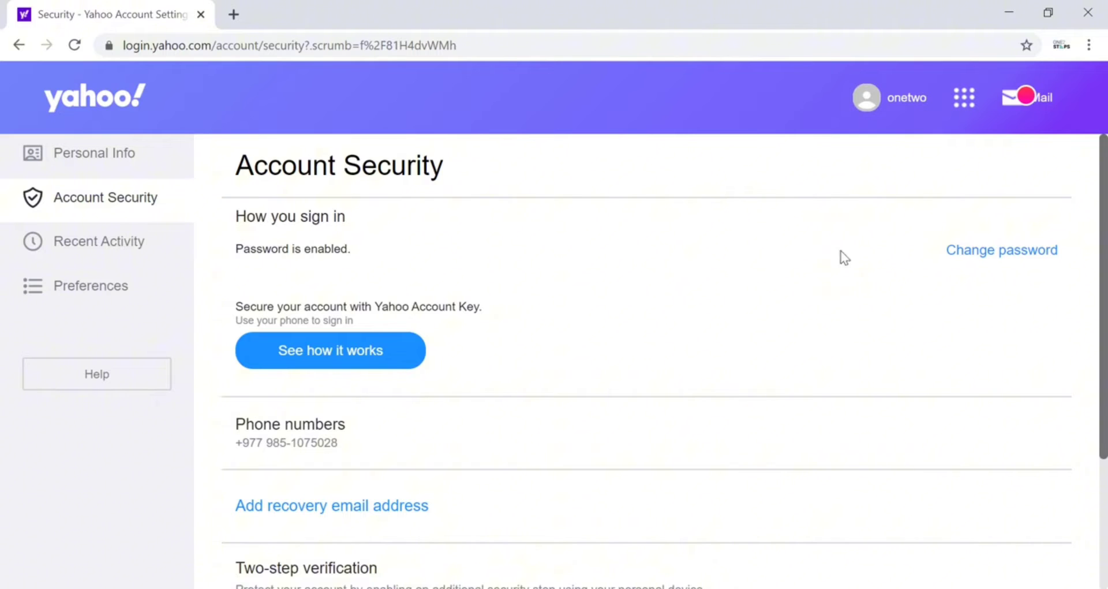
click(1031, 254)
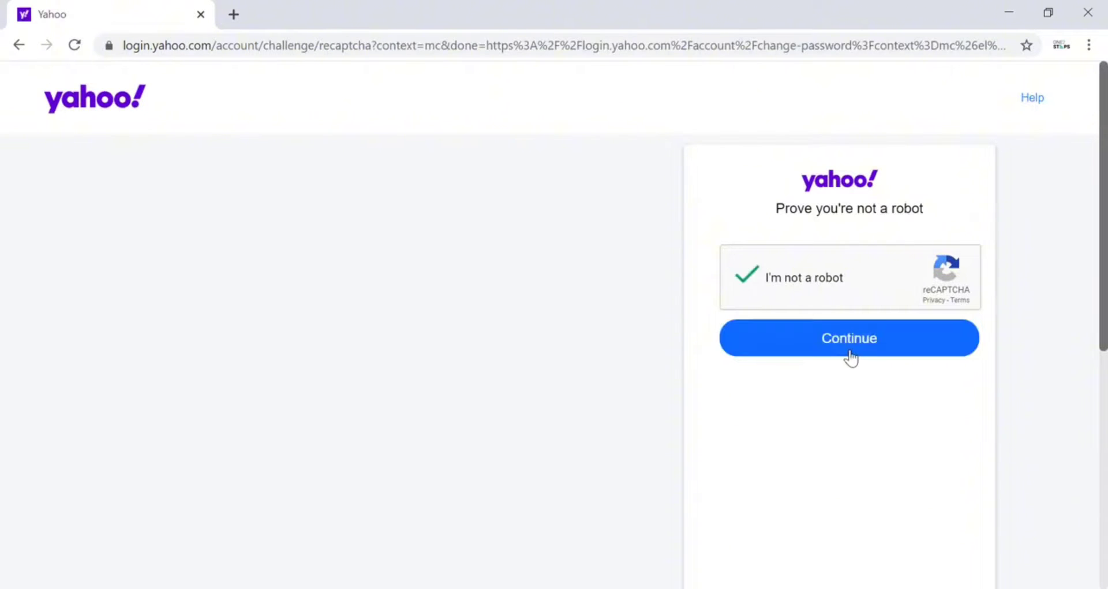
Pass the robot check, then paste the new password twice and submit it.
click(849, 351)
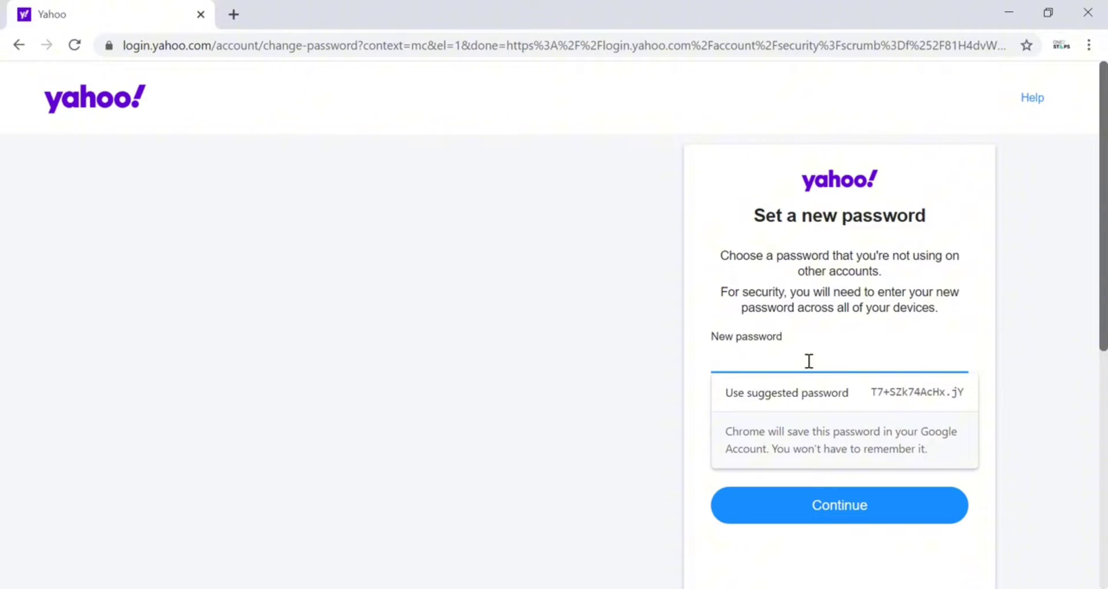
key(ctrl+v)
key(Tab)
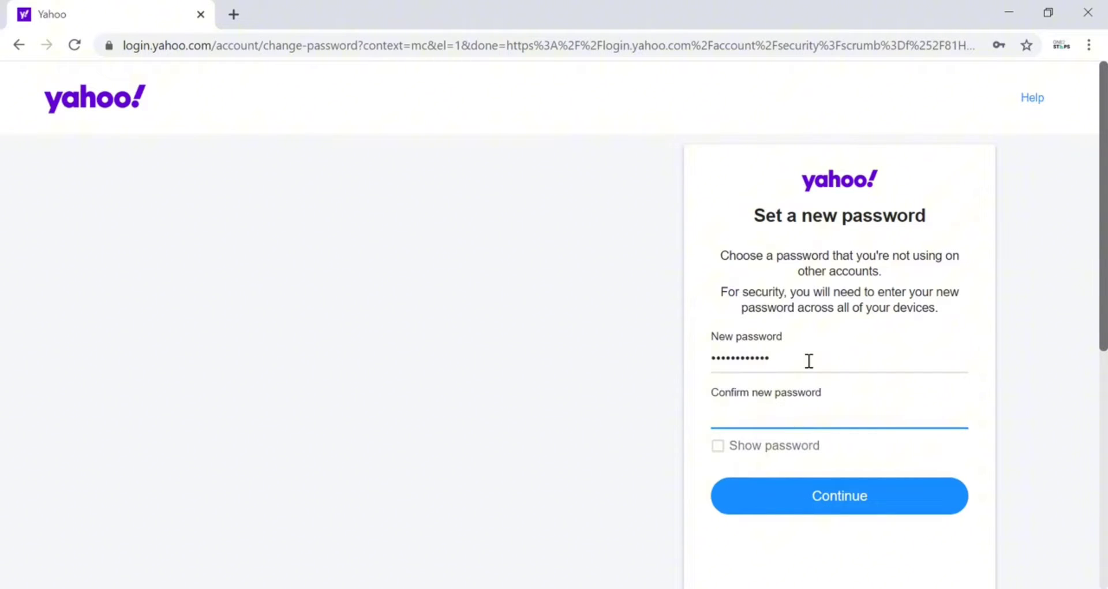
key(ctrl+v)
click(829, 494)
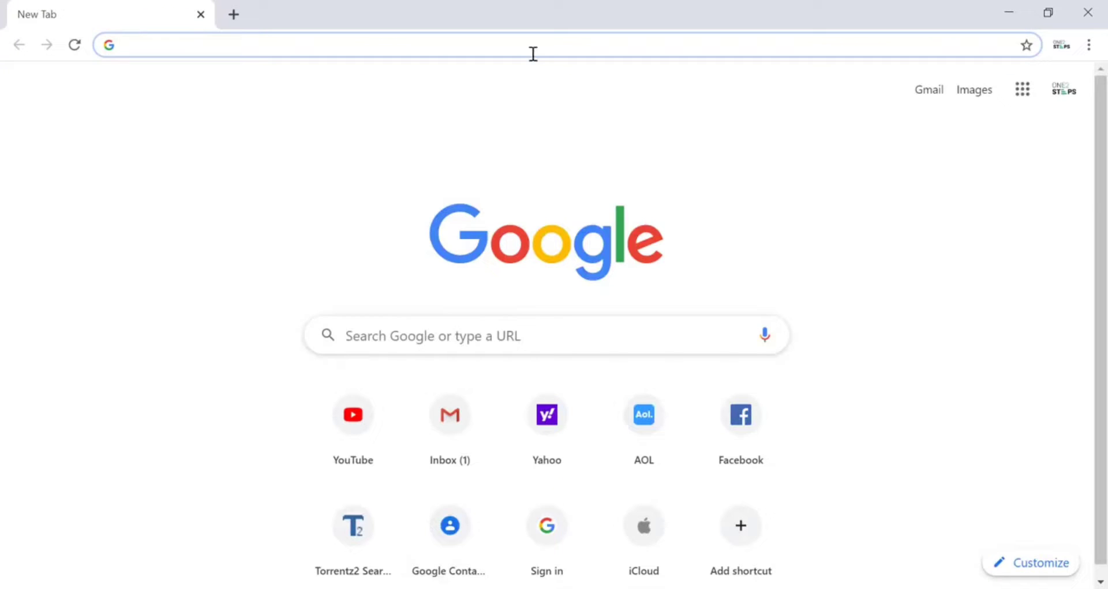
Load yahoo.com in the new Chrome tab.
text(yahoo.com)
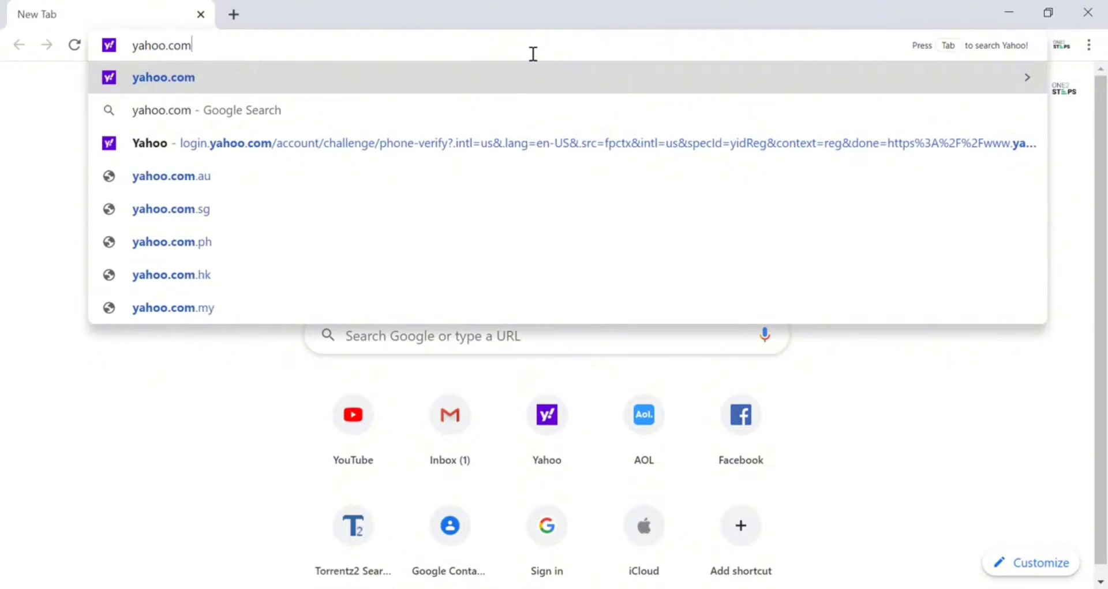
key(Return)
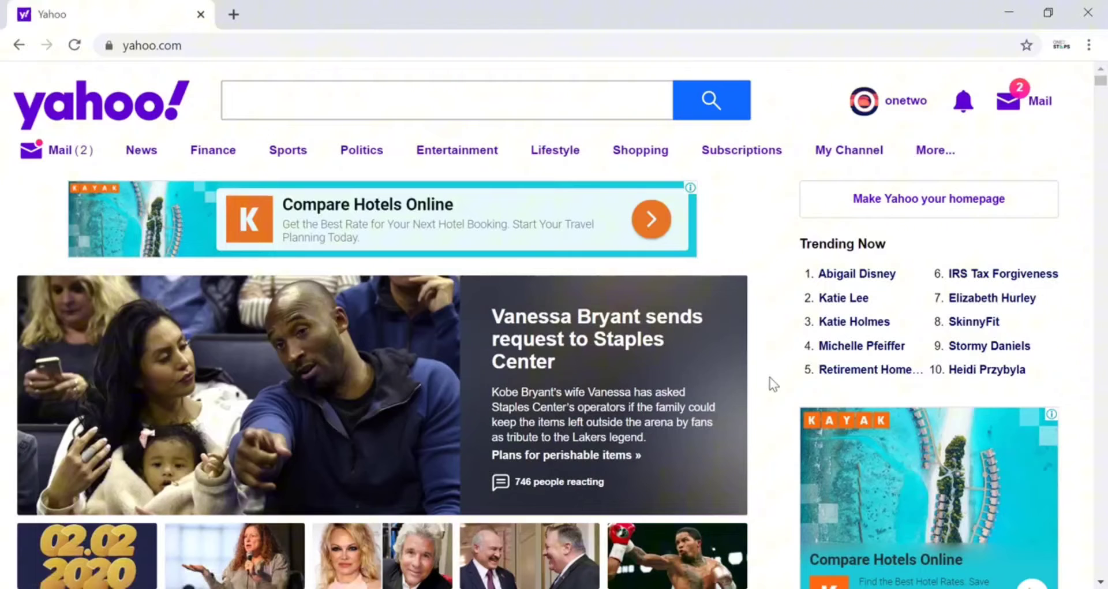
Go from the profile menu to Settings and Account Security, then scroll to two-step verification.
mouse_move(889, 104)
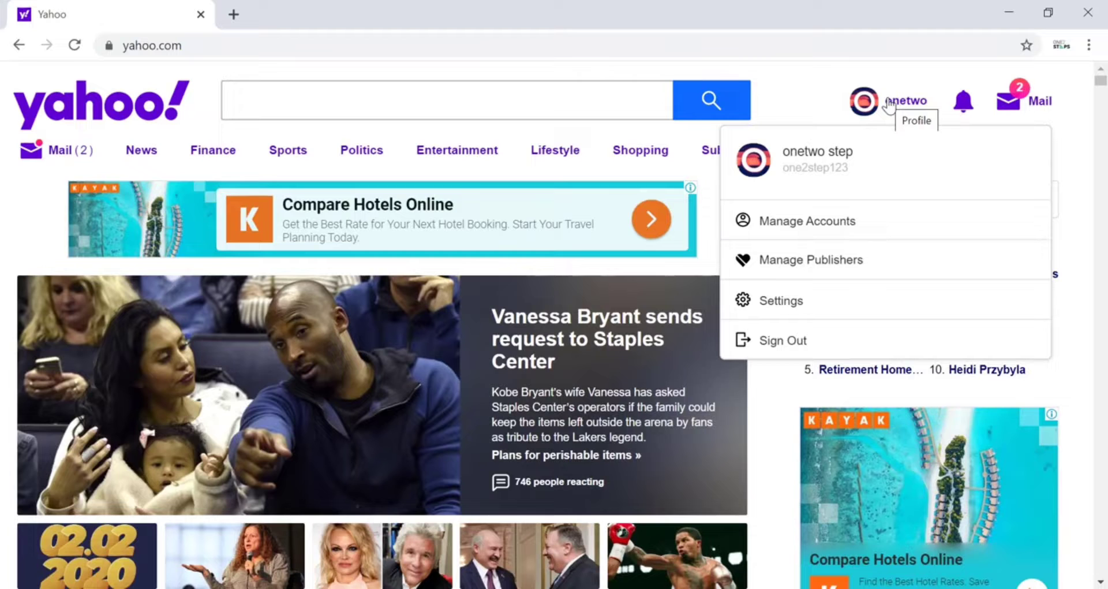
click(777, 300)
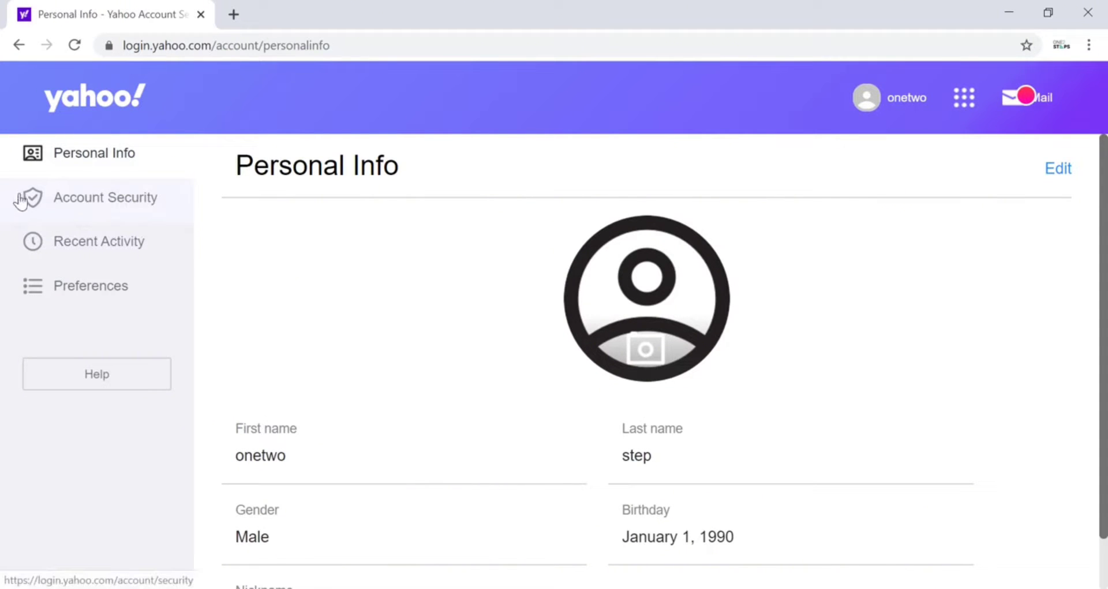
click(107, 219)
scroll(607, 308, down, 1)
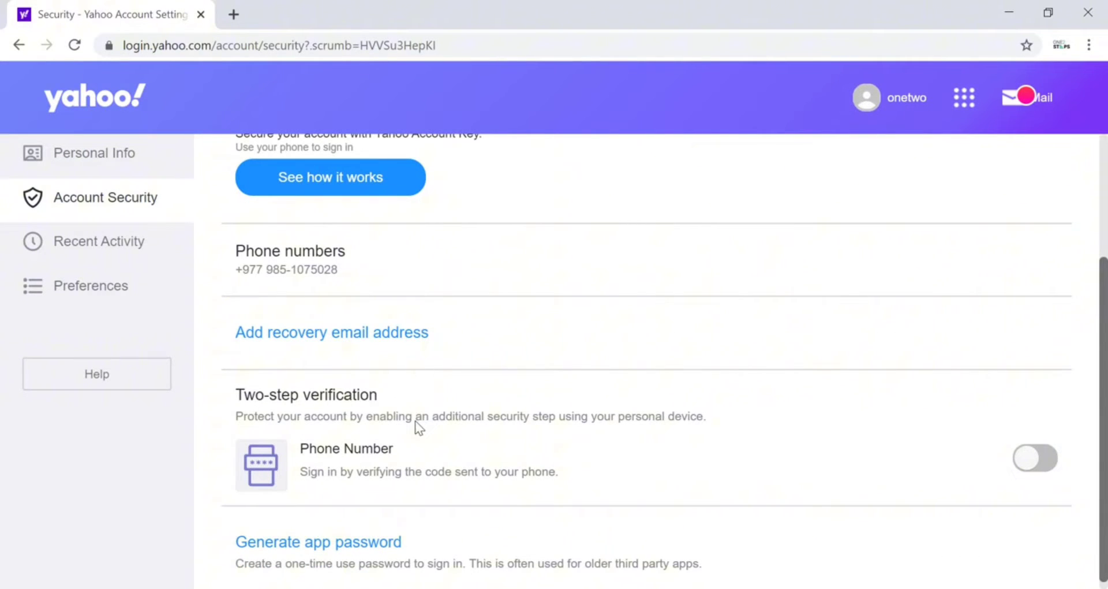
Switch on phone-number two-step verification and have the verification code sent by SMS.
click(1031, 469)
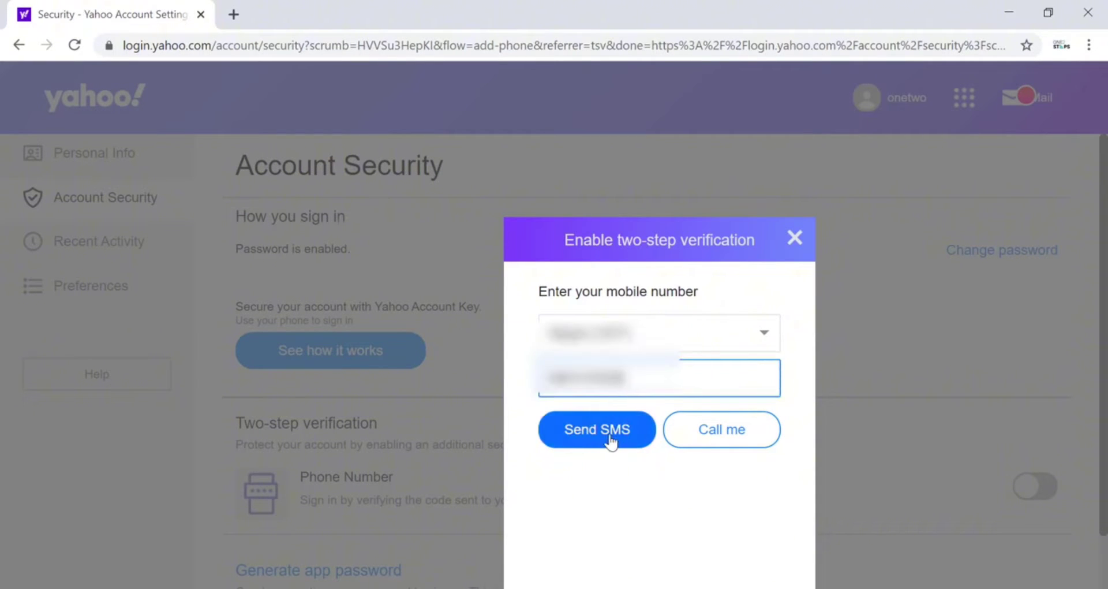
click(611, 442)
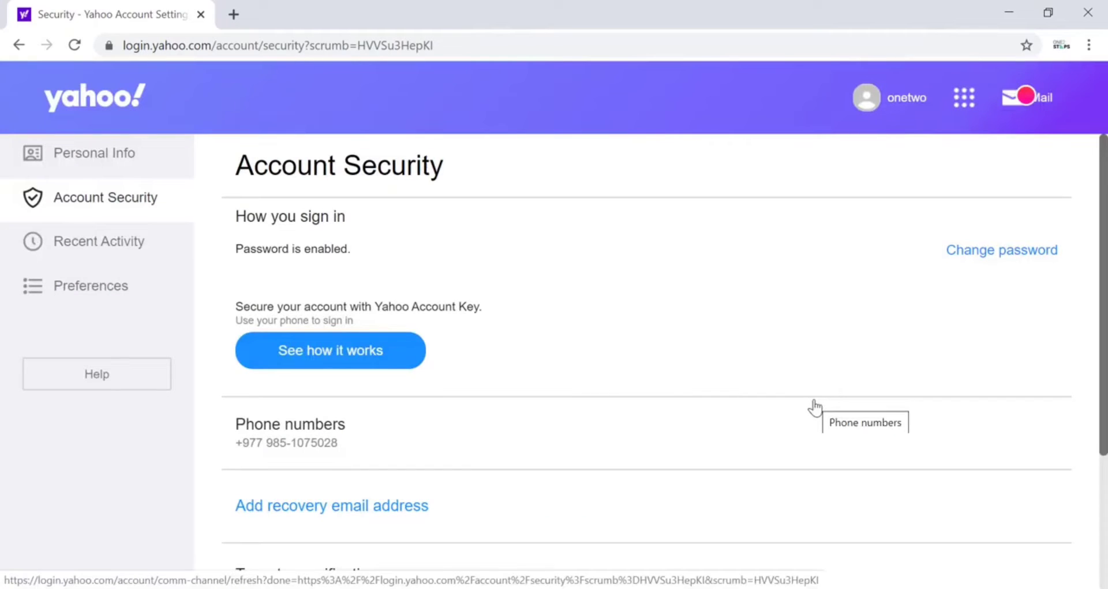
scroll(743, 340, down, 3)
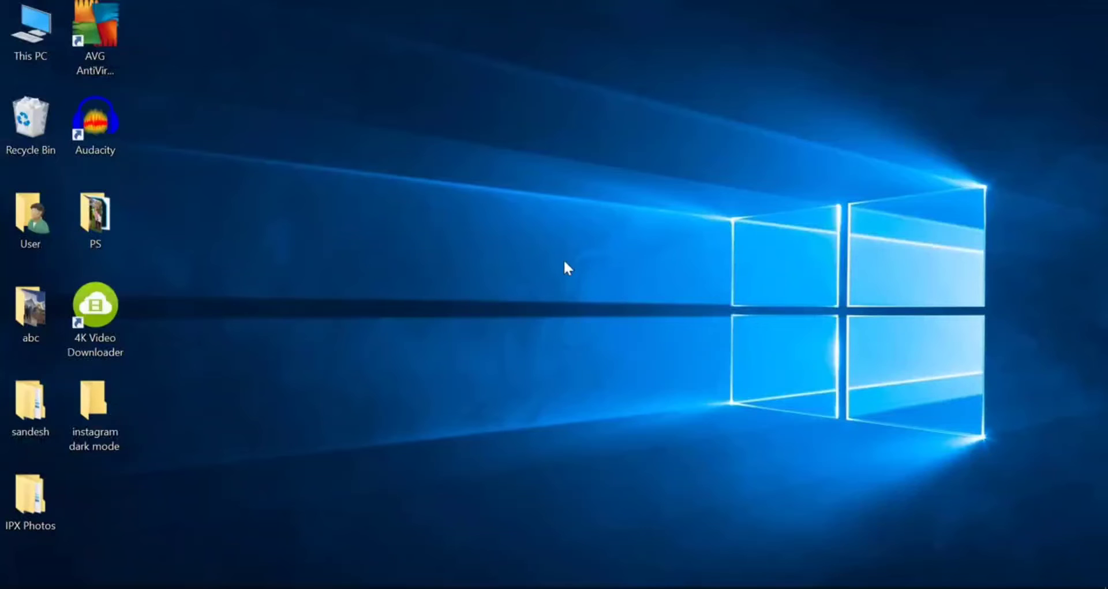
Refresh the desktop from its right-click menu.
right_click(564, 263)
click(594, 254)
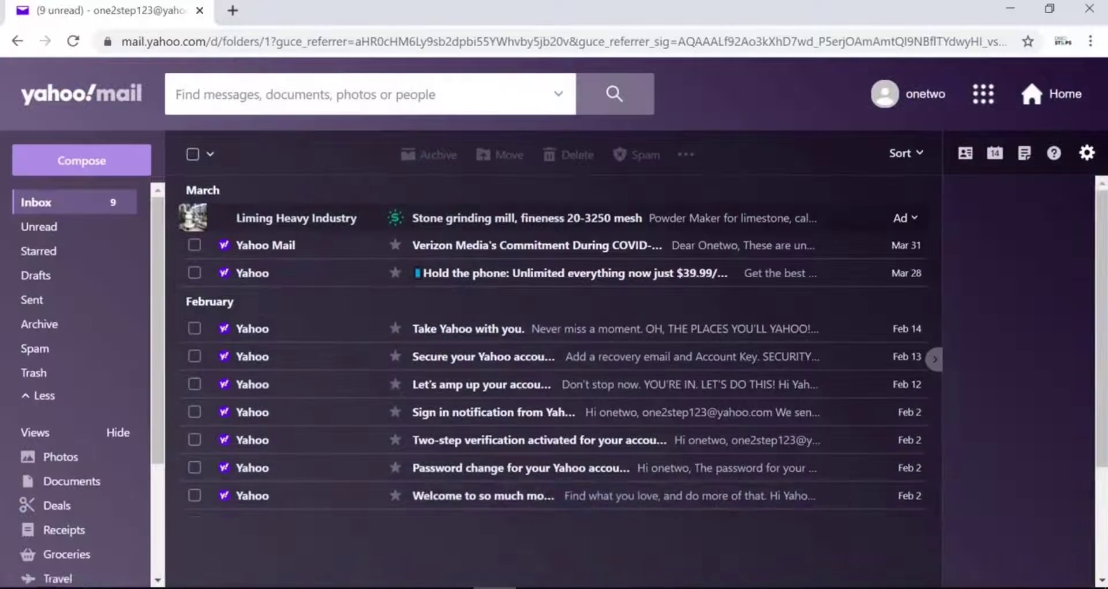
Reload the Yahoo inbox to show the new ShuttleCloud Migration sign-in notice.
click(323, 355)
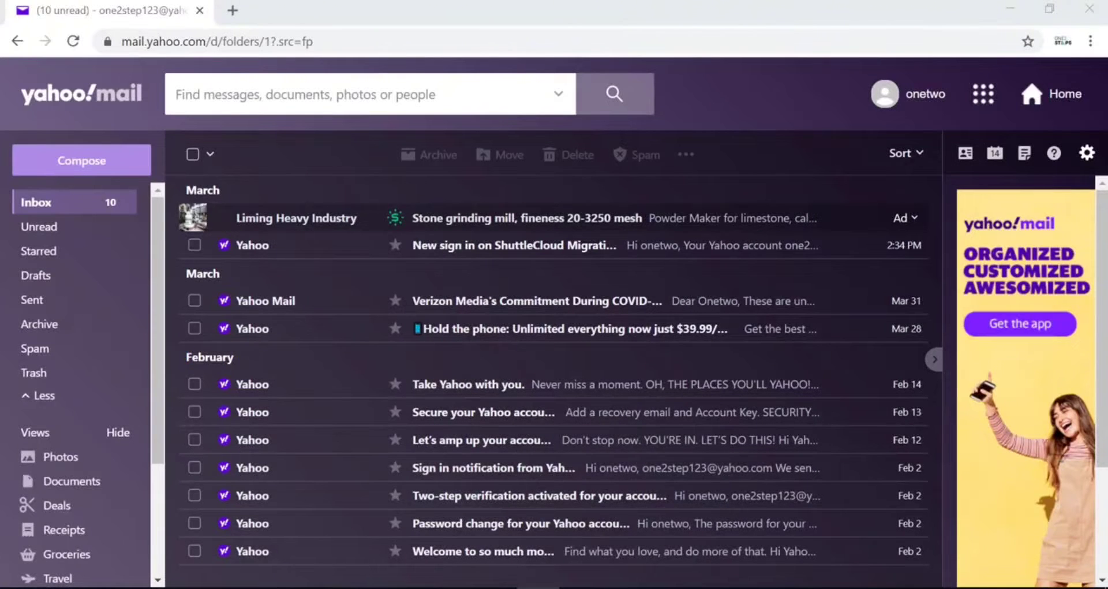
Open gmail.com in a new Chrome tab.
click(232, 10)
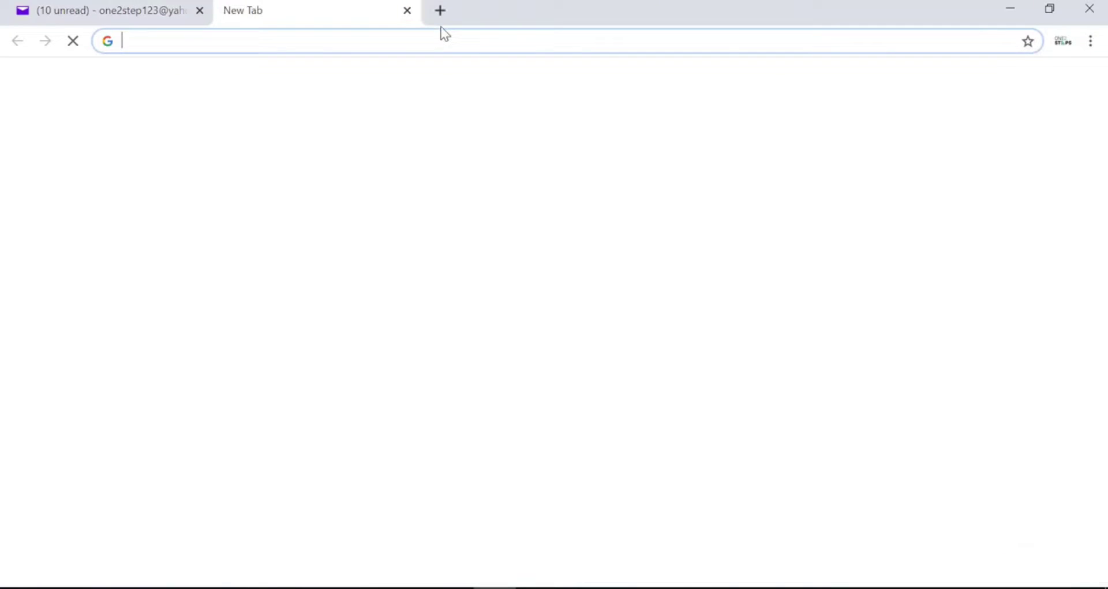
text(gmail.com)
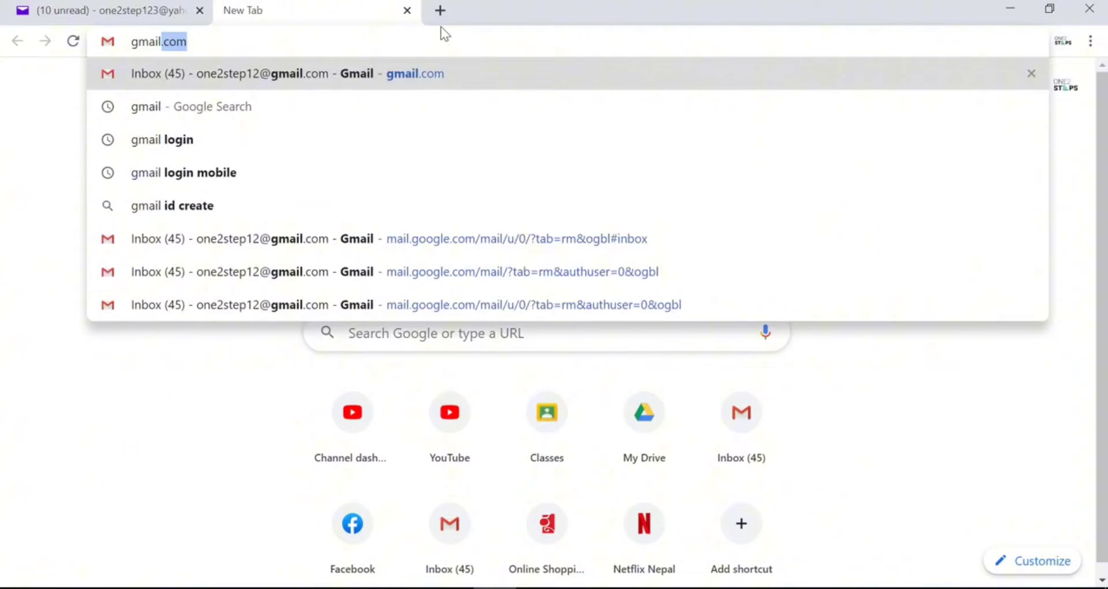
key(Return)
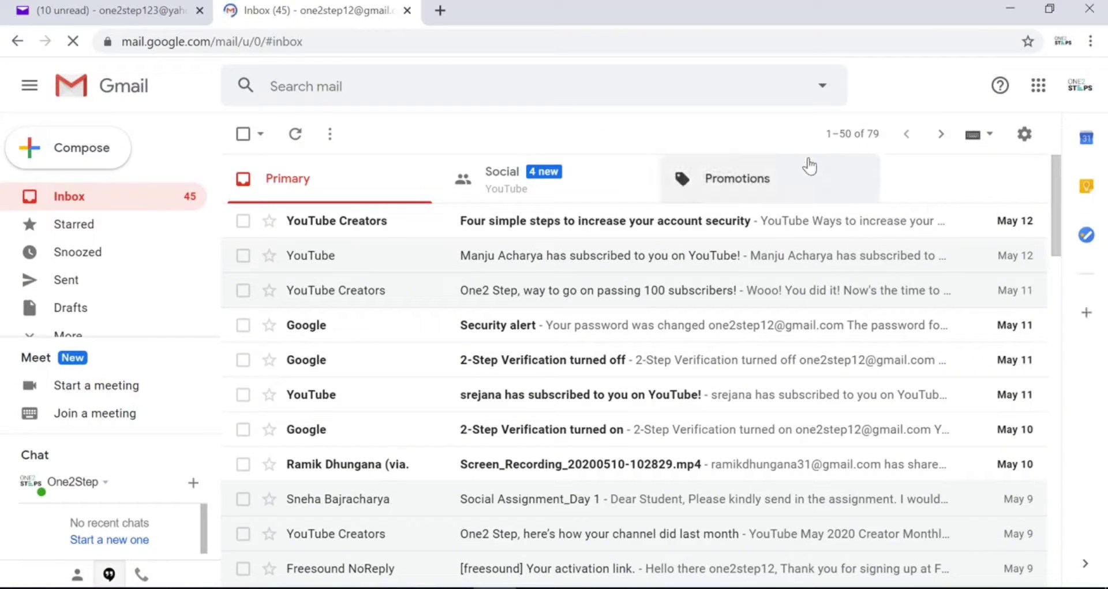
Go to Gmail's full settings on the Accounts and Import tab.
click(1023, 136)
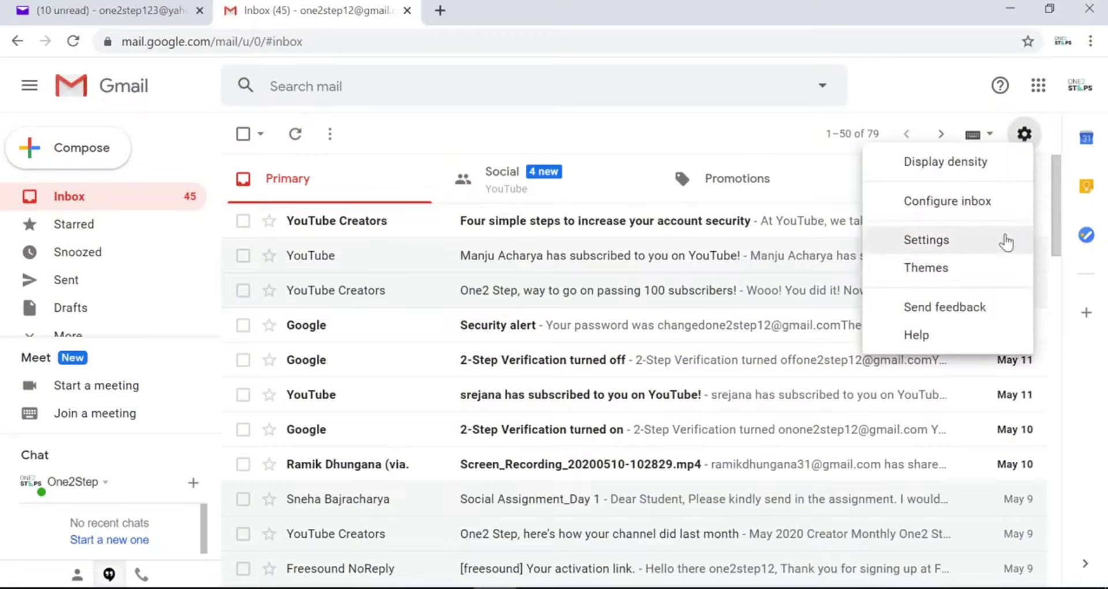
click(947, 254)
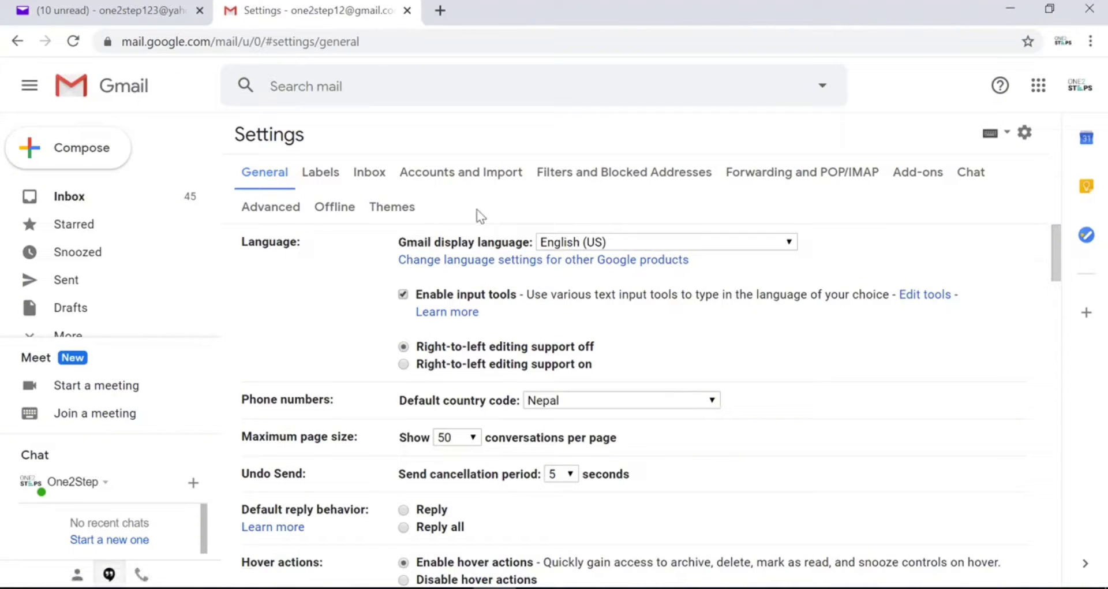
click(487, 180)
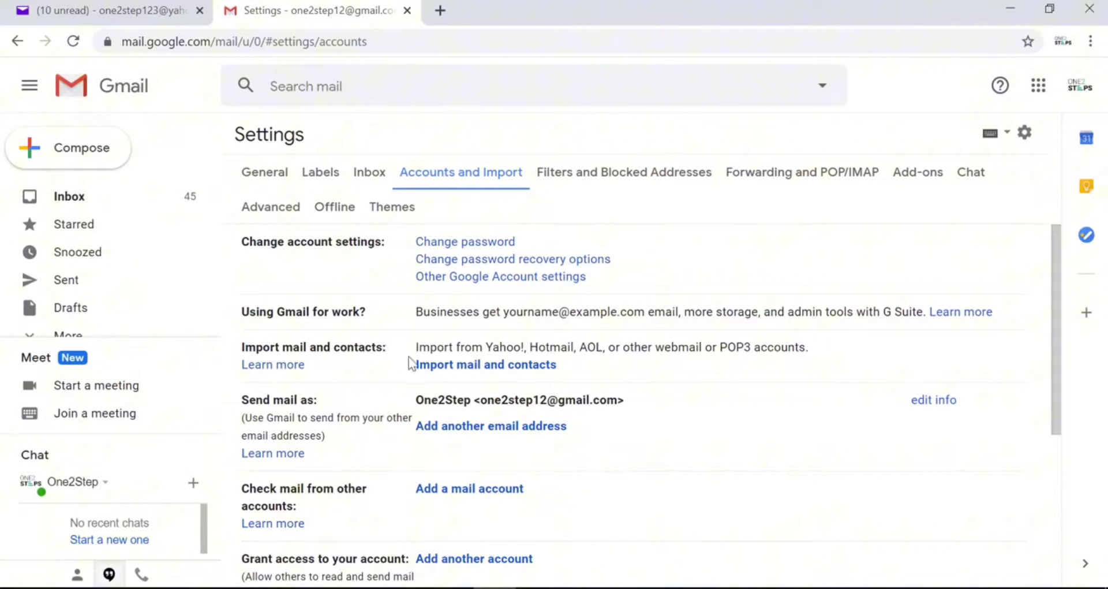
Start Import mail and contacts and paste in the Yahoo address to import from.
click(509, 374)
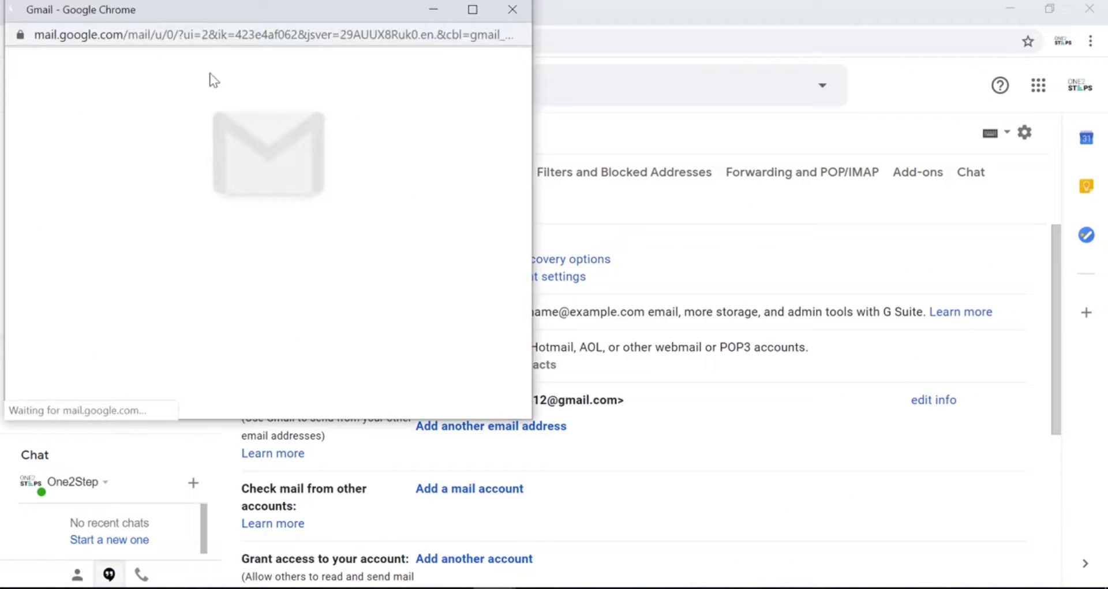
drag(245, 15, 544, 79)
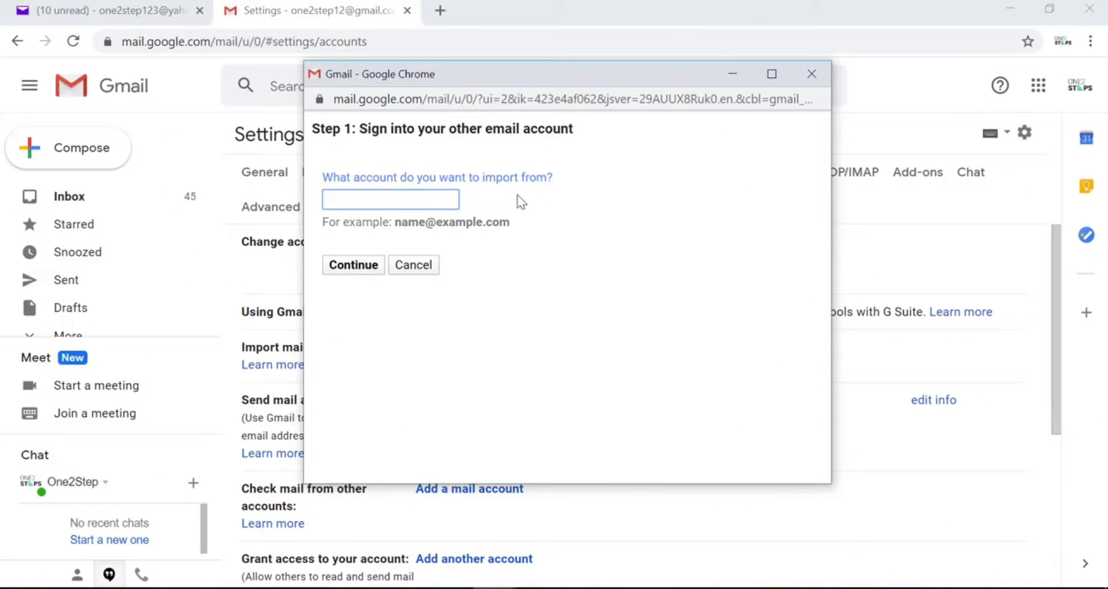
key(ctrl+v)
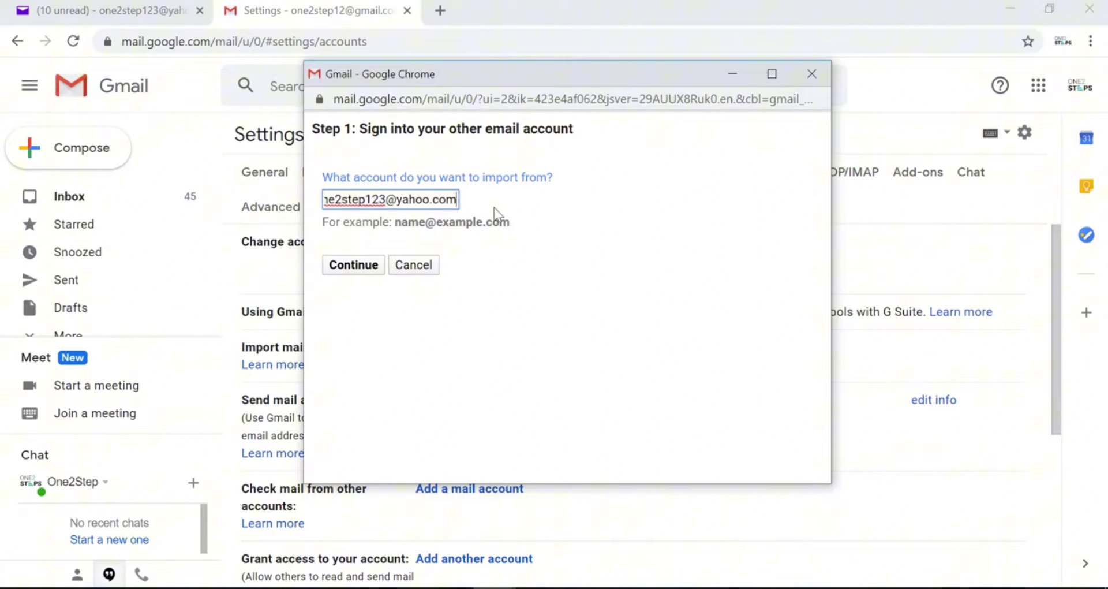
click(353, 267)
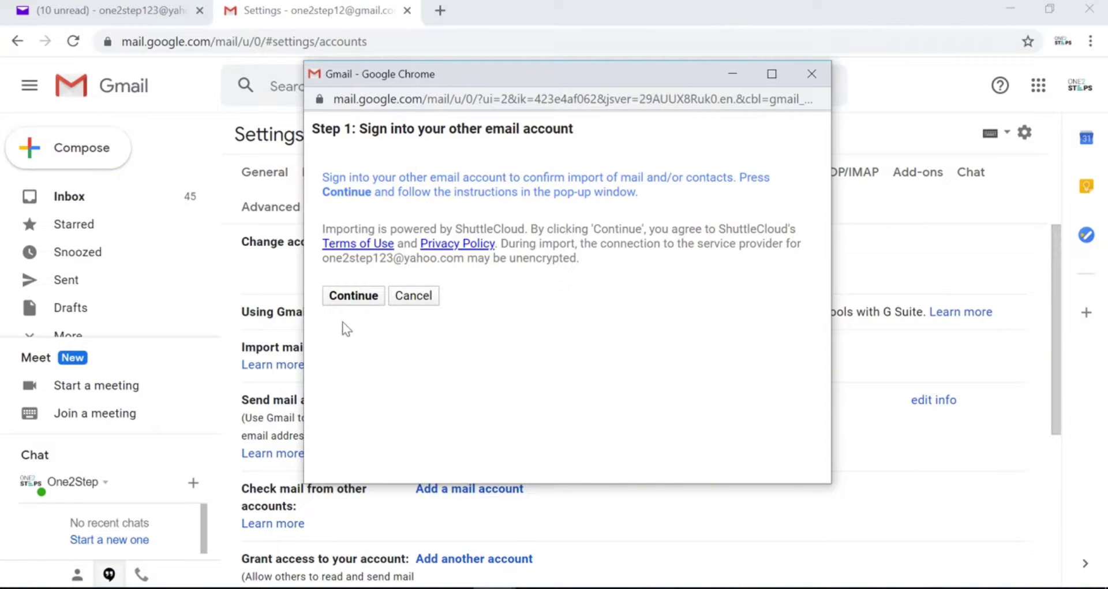
Allow ShuttleCloud Migration access to the Yahoo account, then close the authentication popups.
click(360, 297)
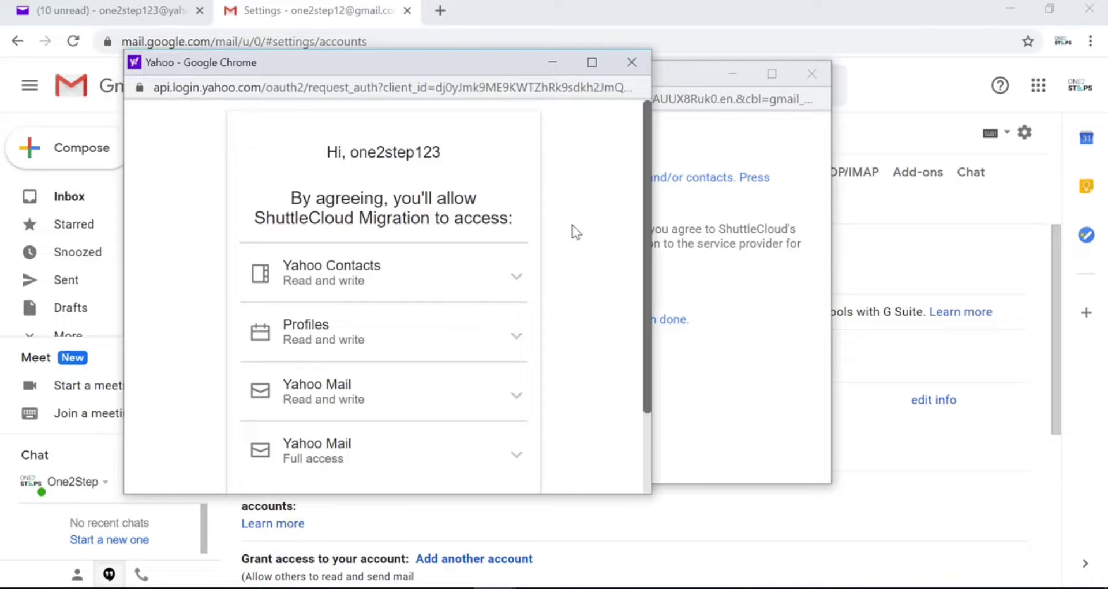
scroll(572, 226, down, 2)
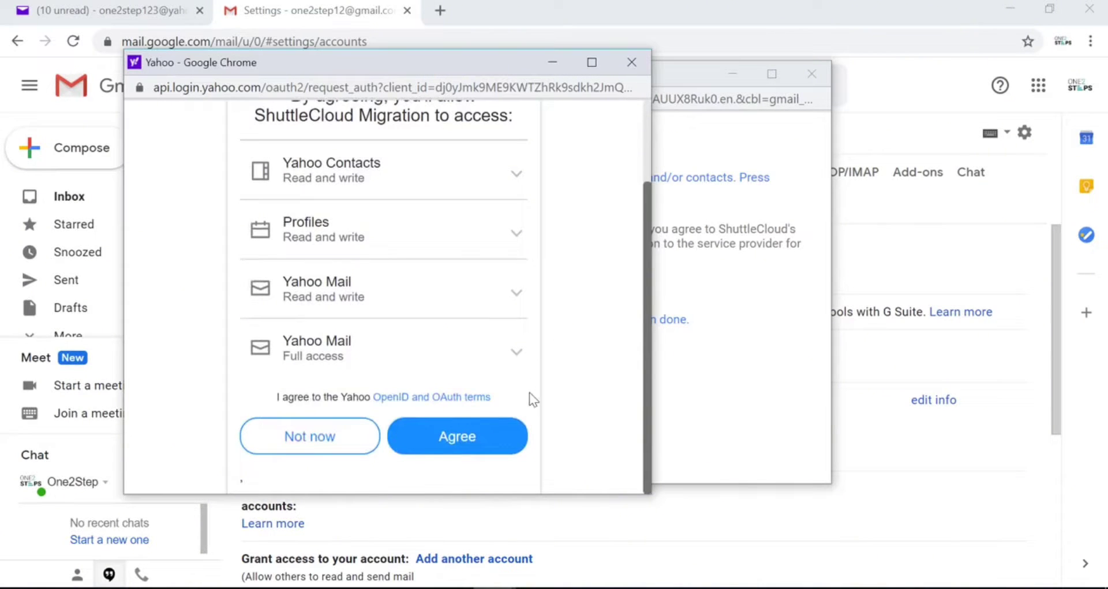
click(492, 440)
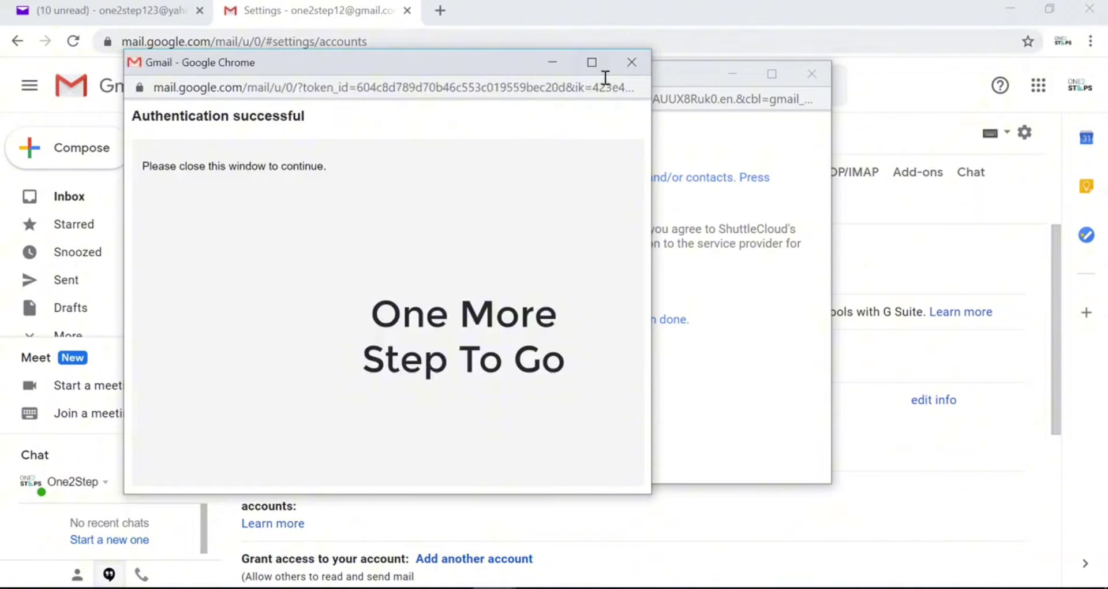
click(632, 61)
click(811, 74)
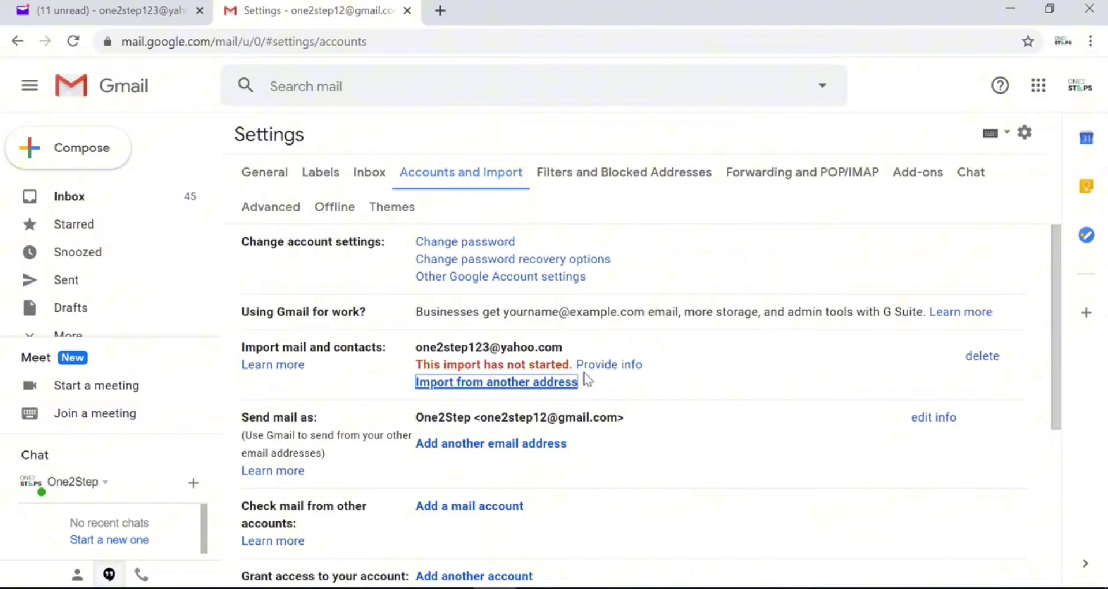
Import Yahoo contacts and mail, skipping new mail for the next 30 days.
click(602, 375)
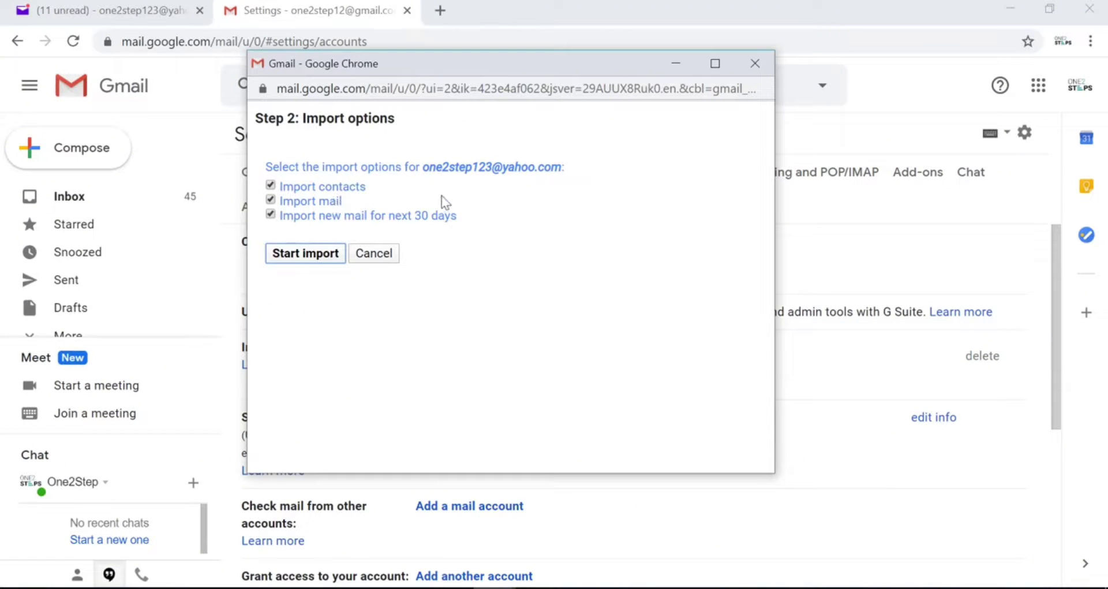
click(301, 217)
click(309, 255)
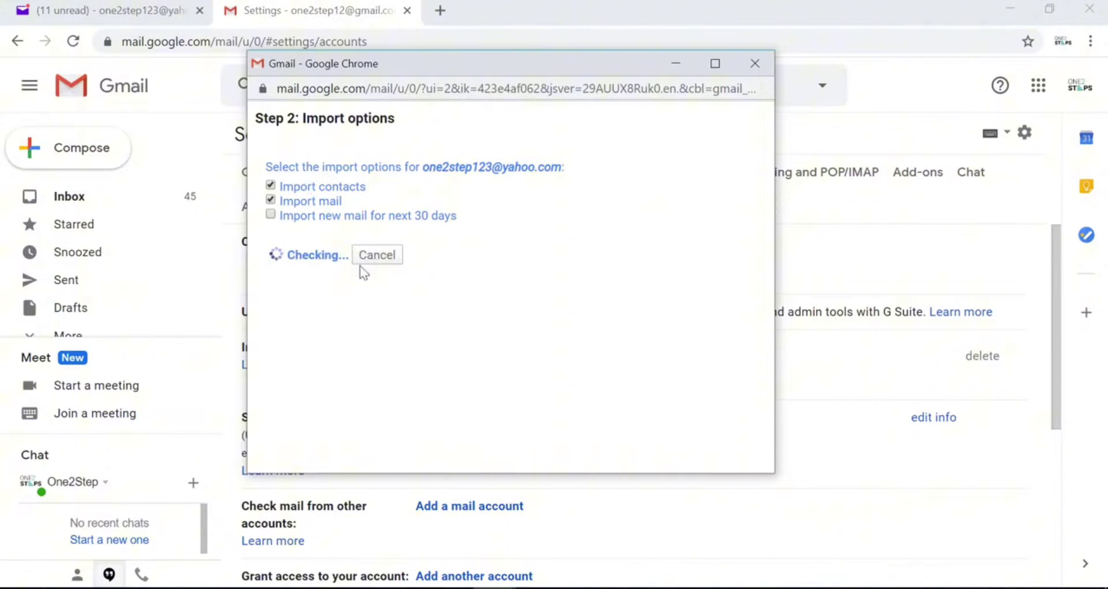
drag(644, 122, 641, 113)
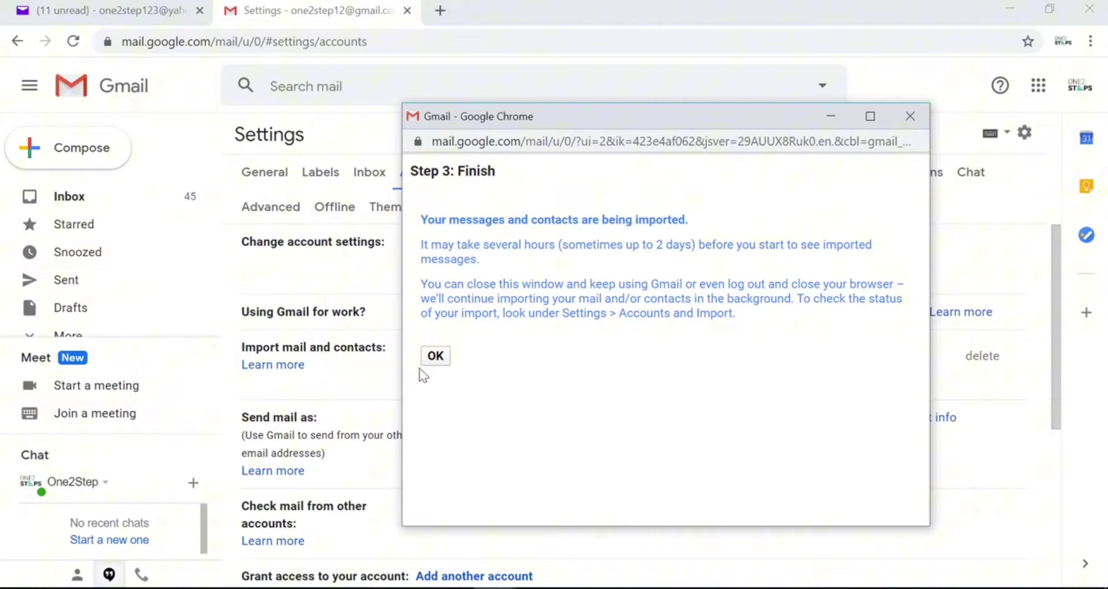
click(436, 355)
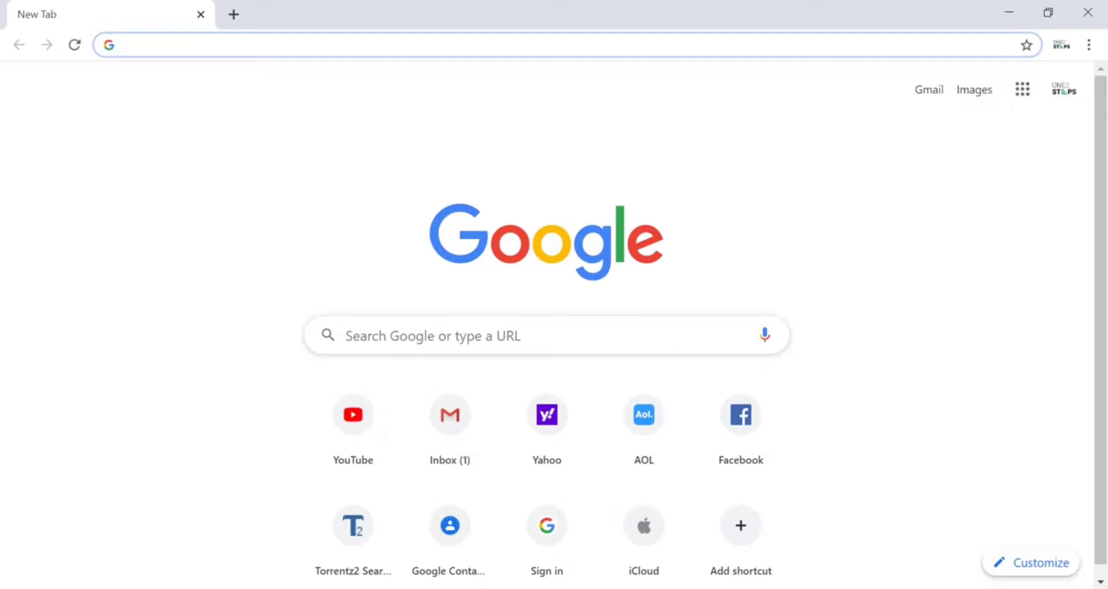
Open yahoo.com and begin signing in.
text(yahoo)
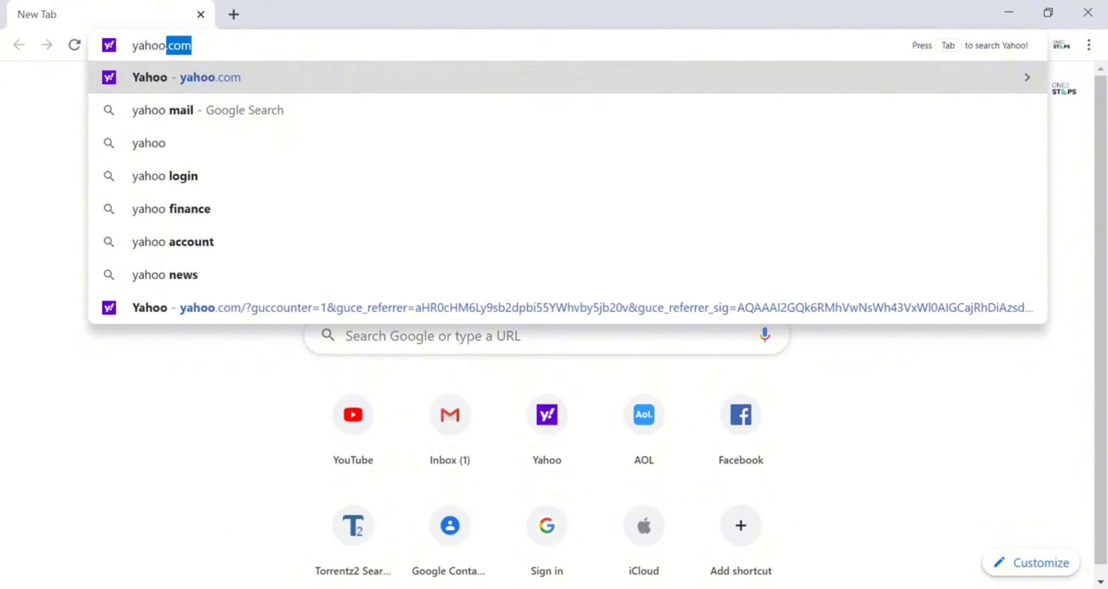
key(Return)
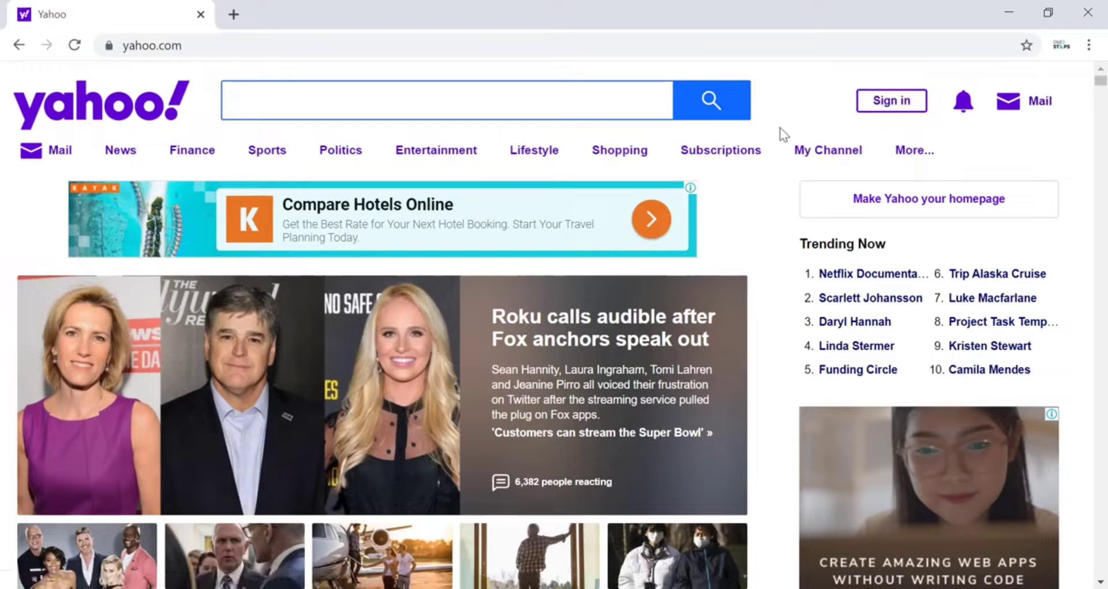
click(881, 100)
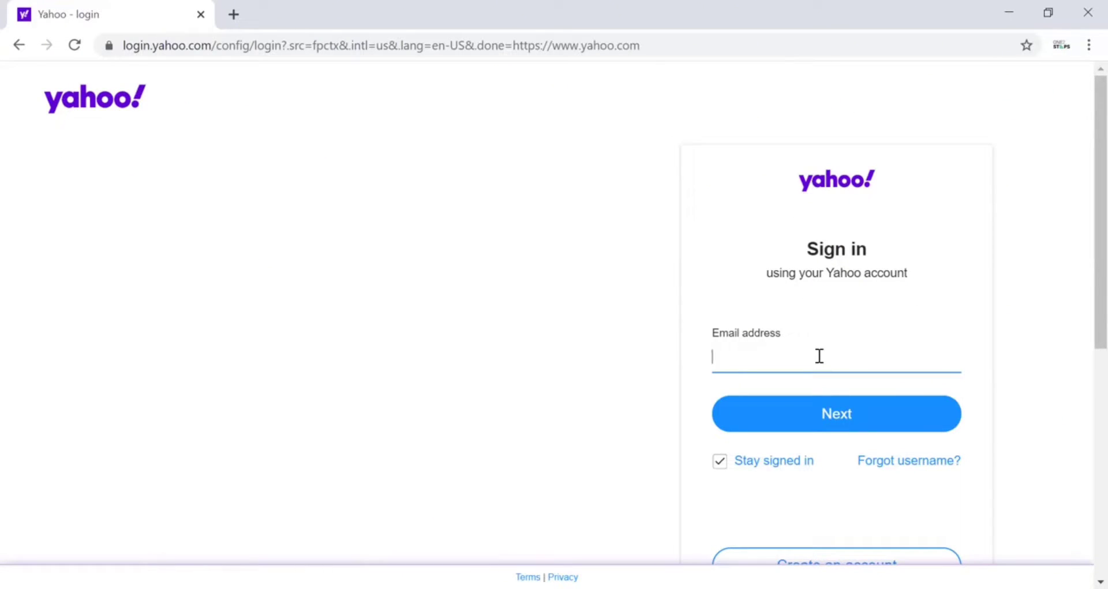
Enter the account username and use Forgot password to get a texted verification code.
text(one2step123)
click(837, 411)
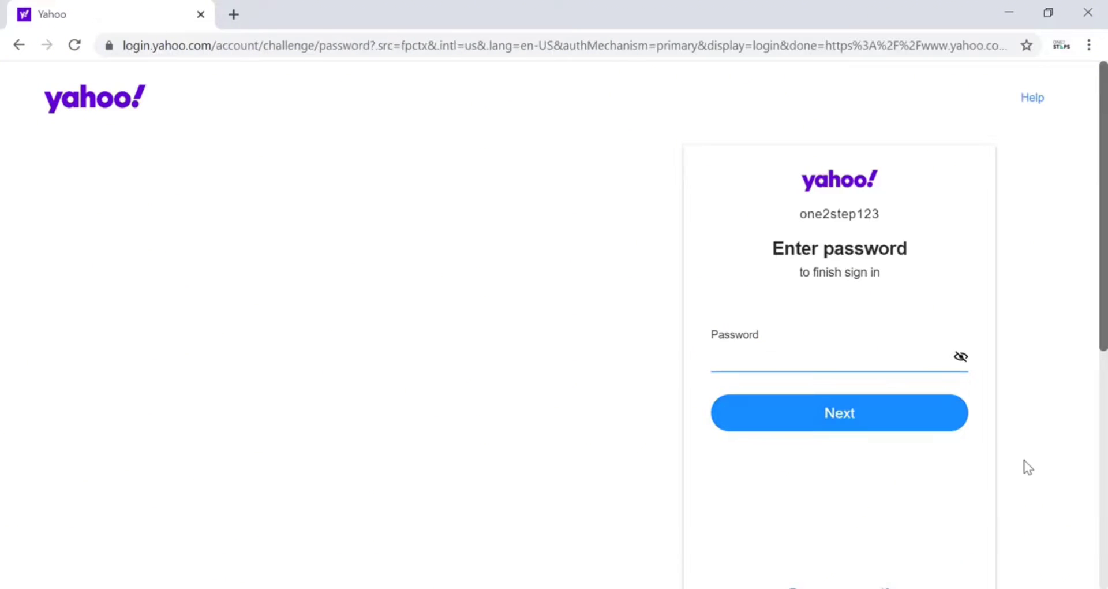
scroll(1028, 467, down, 4)
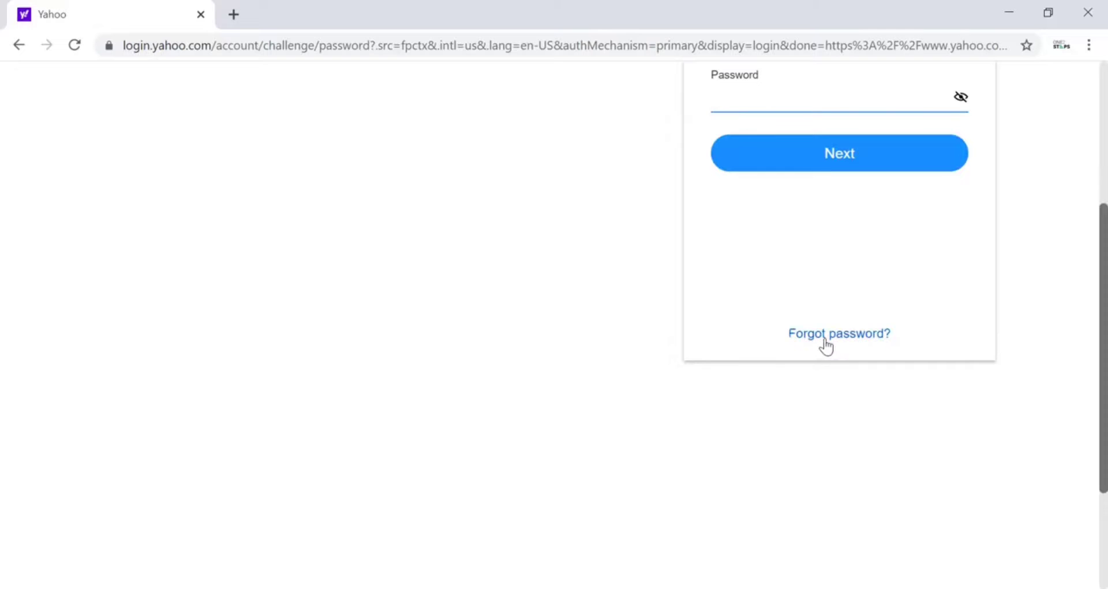
click(825, 337)
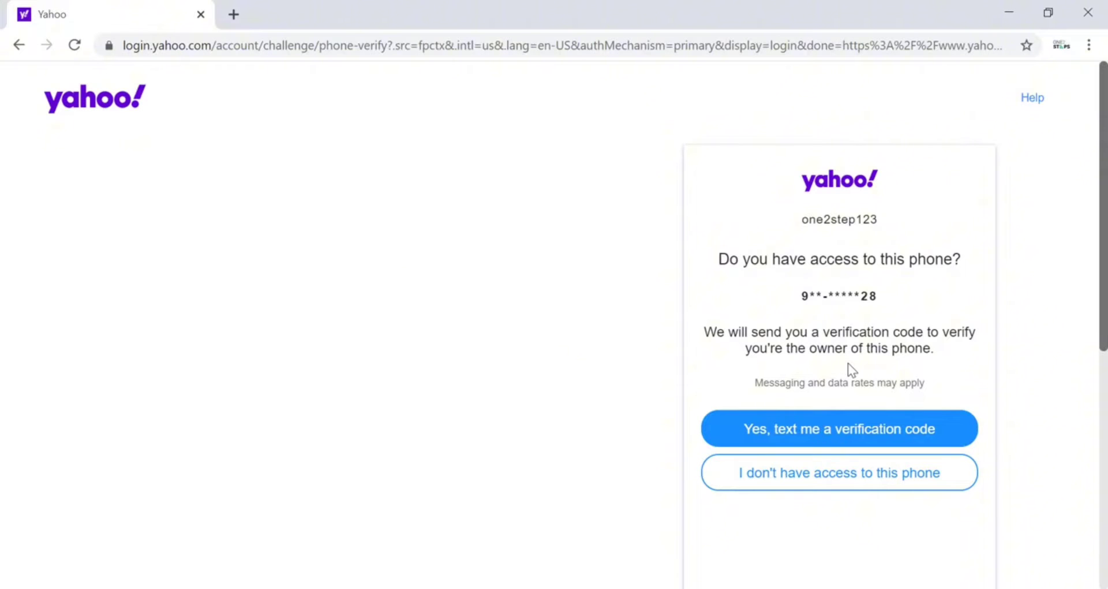
click(846, 430)
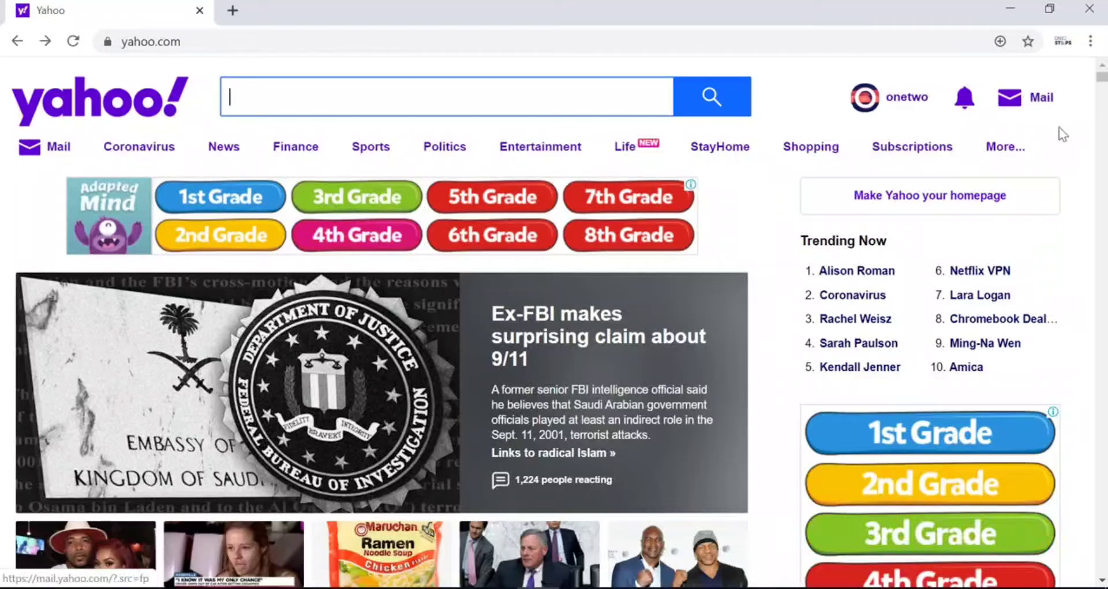
Open Yahoo Mail, then the account's Personal Info page from the avatar menu.
click(1041, 103)
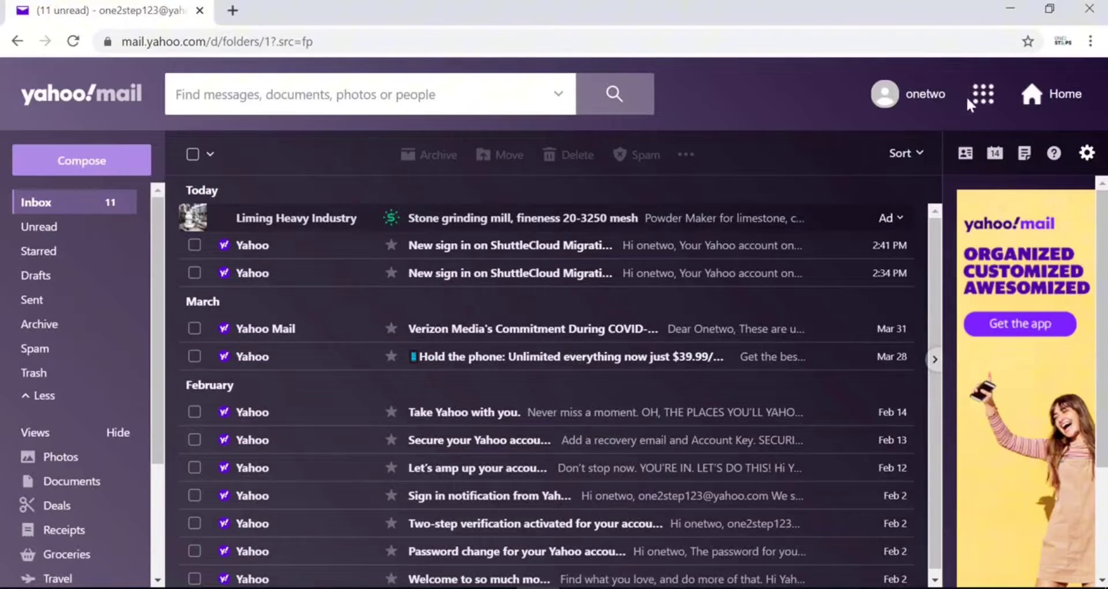
click(913, 102)
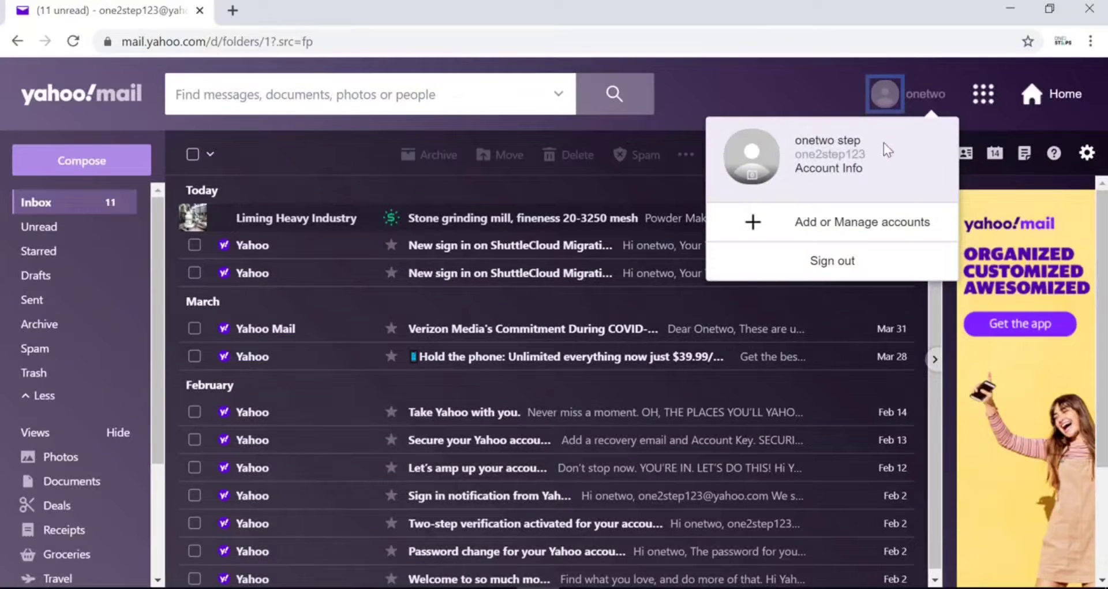
click(822, 170)
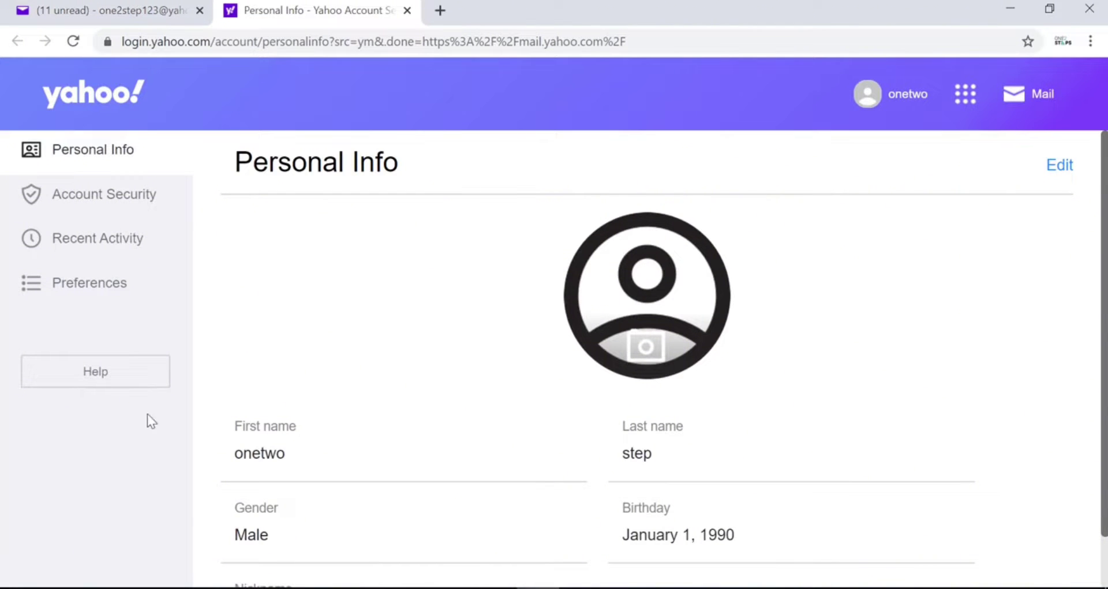
Find 'Close or reactivate your Yahoo account' under 'Create or delete account' help and scroll to its closing steps.
click(104, 384)
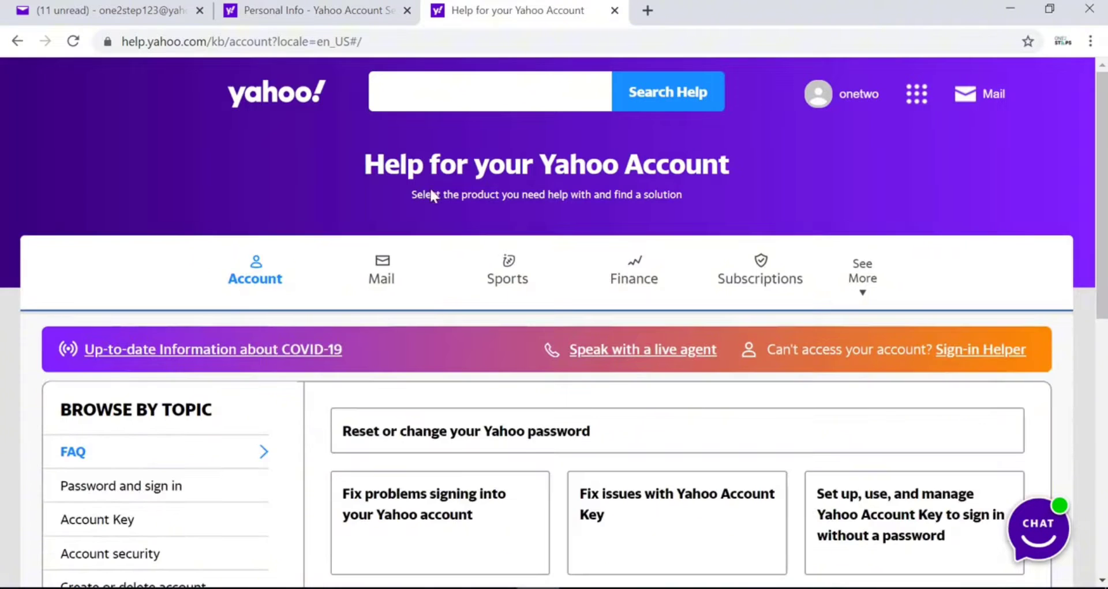
scroll(527, 213, down, 5)
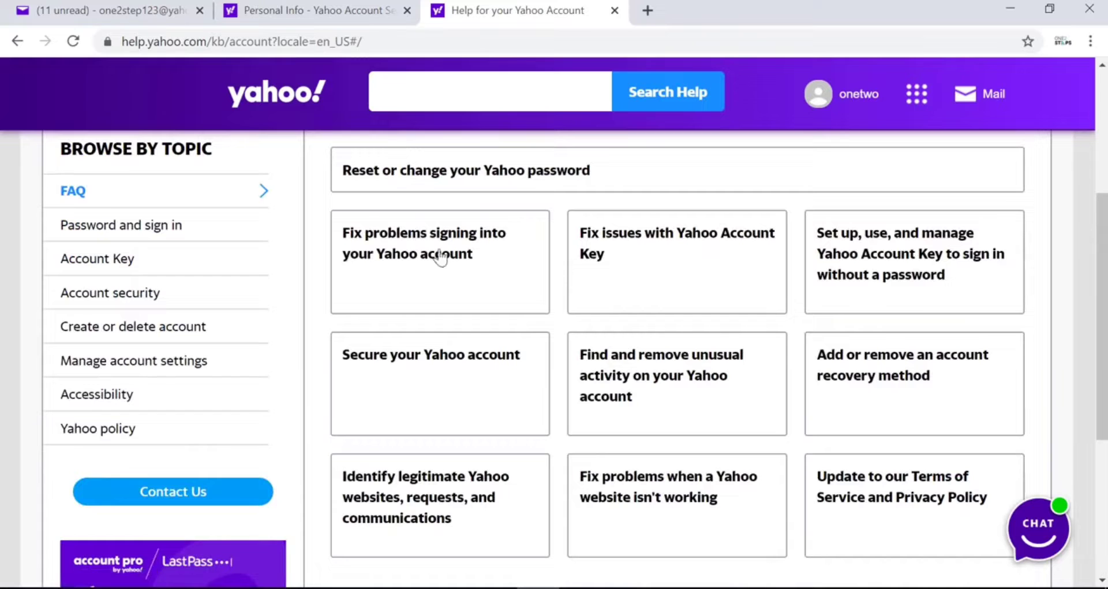
click(138, 327)
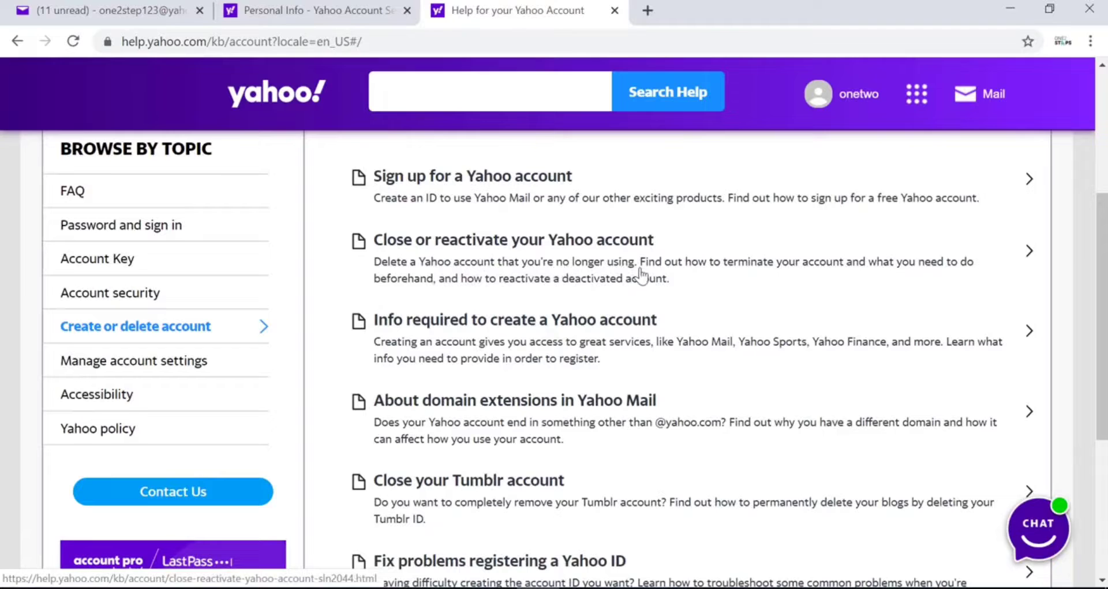
click(774, 265)
scroll(477, 354, down, 4)
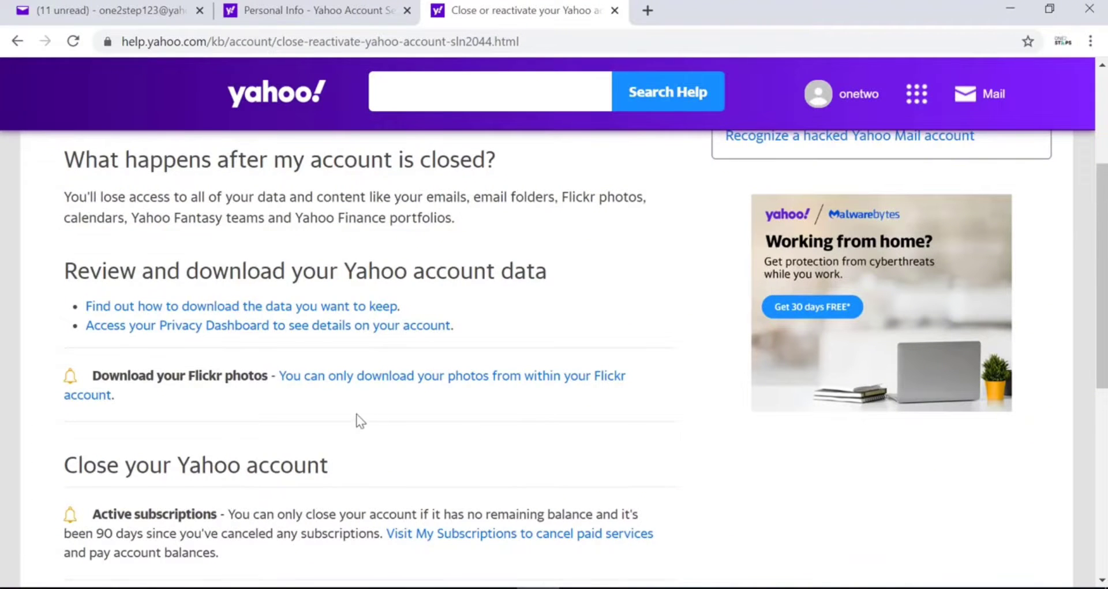
scroll(460, 346, down, 2)
scroll(555, 344, down, 2)
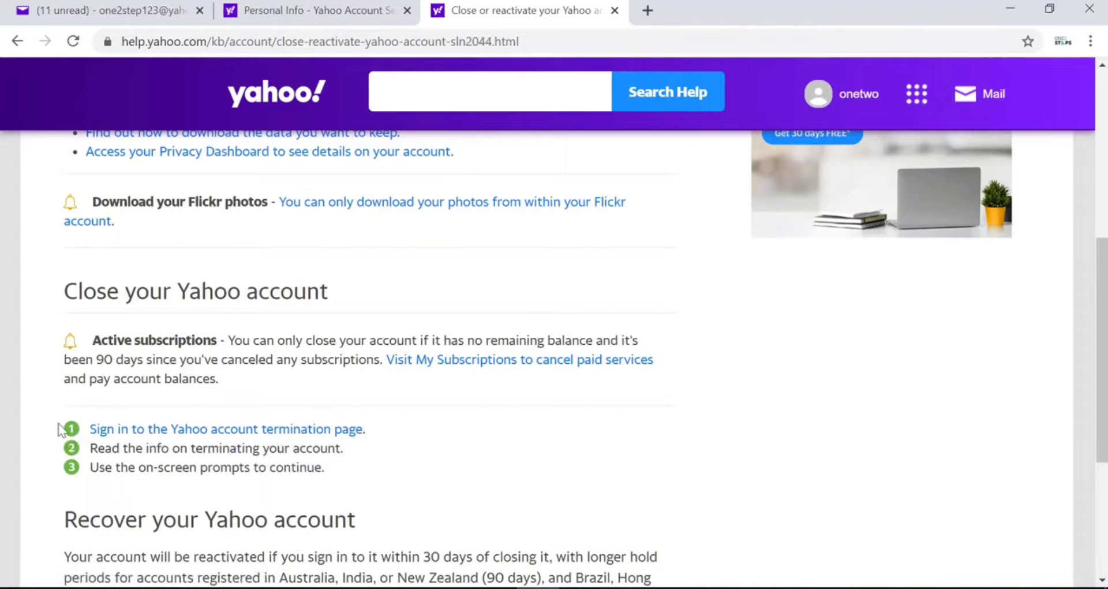
Go to the Yahoo account termination page and read through the deletion information.
click(198, 438)
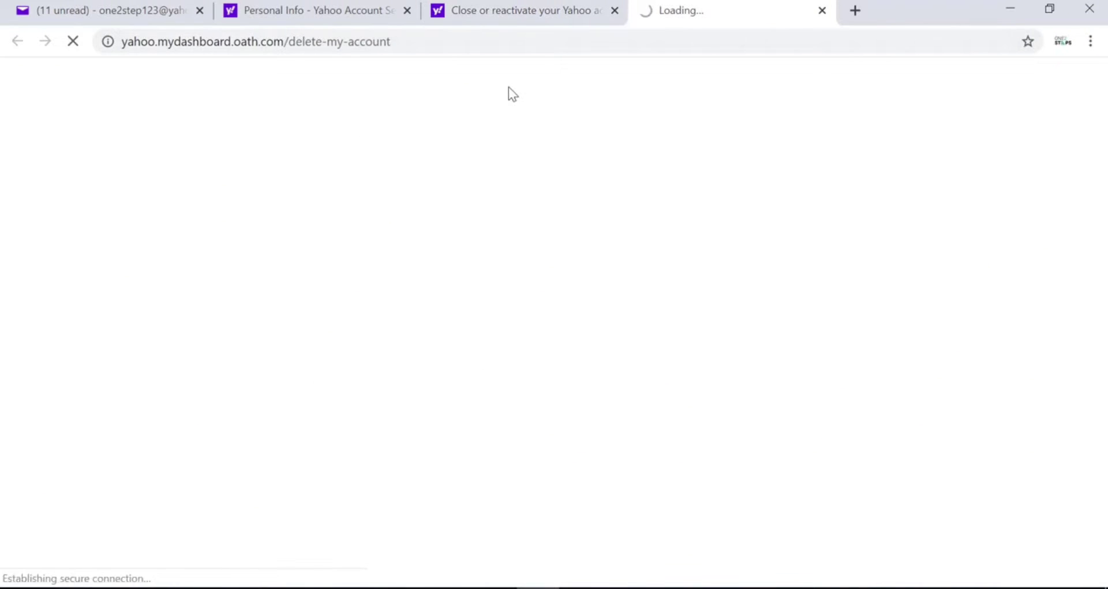
scroll(597, 260, down, 3)
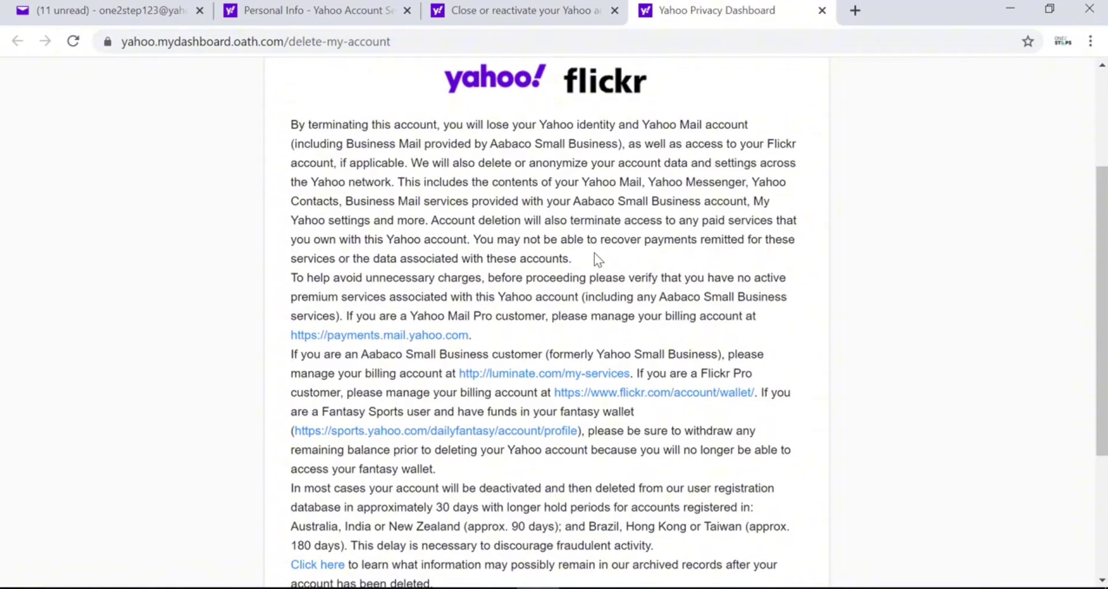
scroll(597, 259, up, 1)
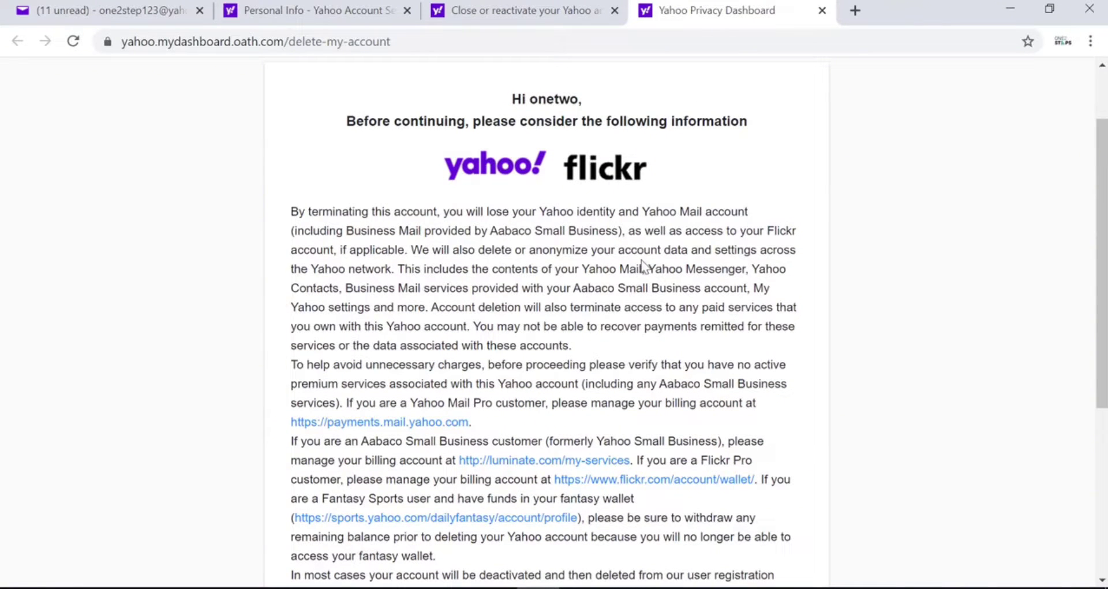
scroll(643, 266, down, 1)
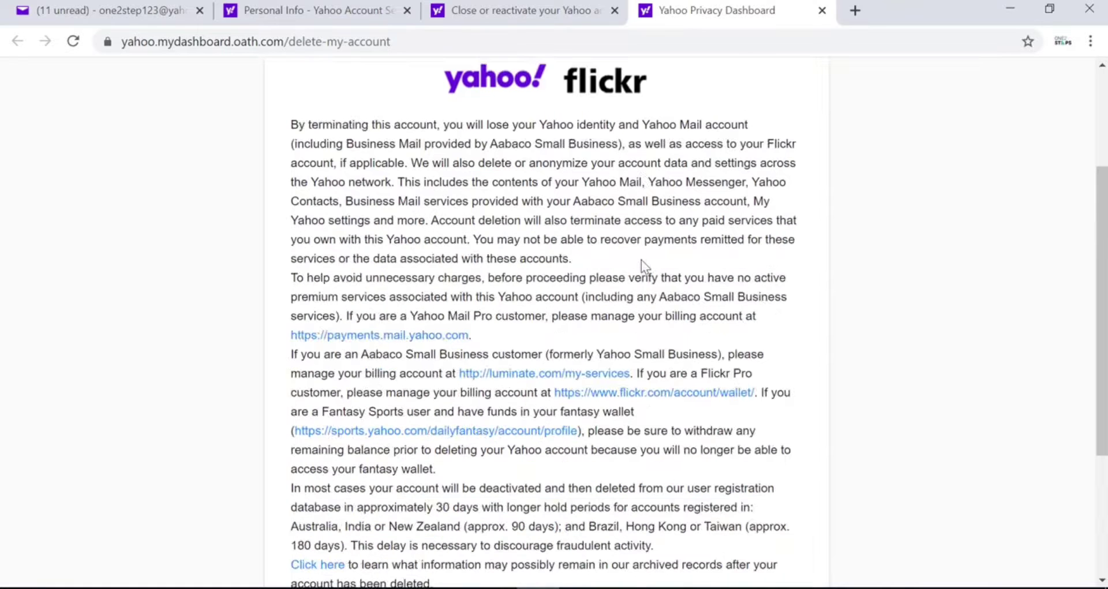
scroll(641, 260, down, 3)
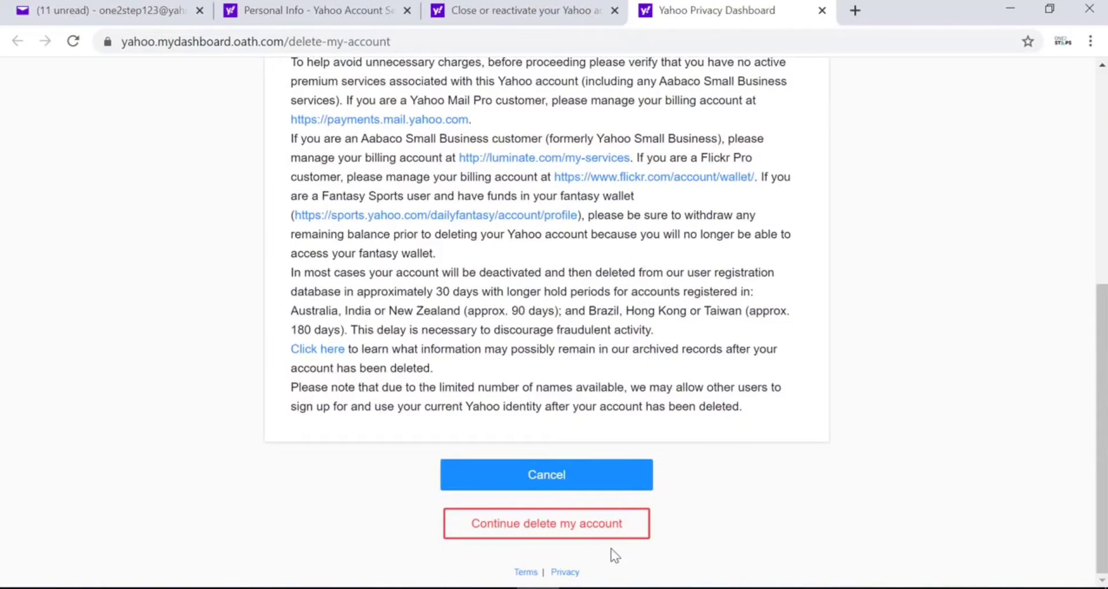
Proceed with deletion, paste the account's email address, and confirm 'Yes, terminate this account'.
click(548, 534)
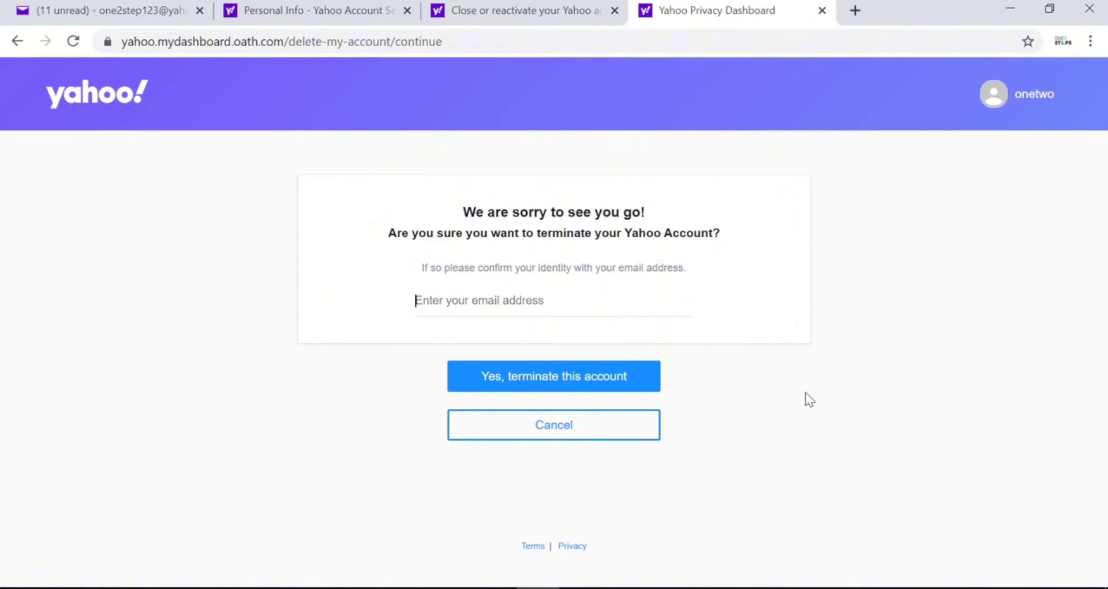
key(ctrl+v)
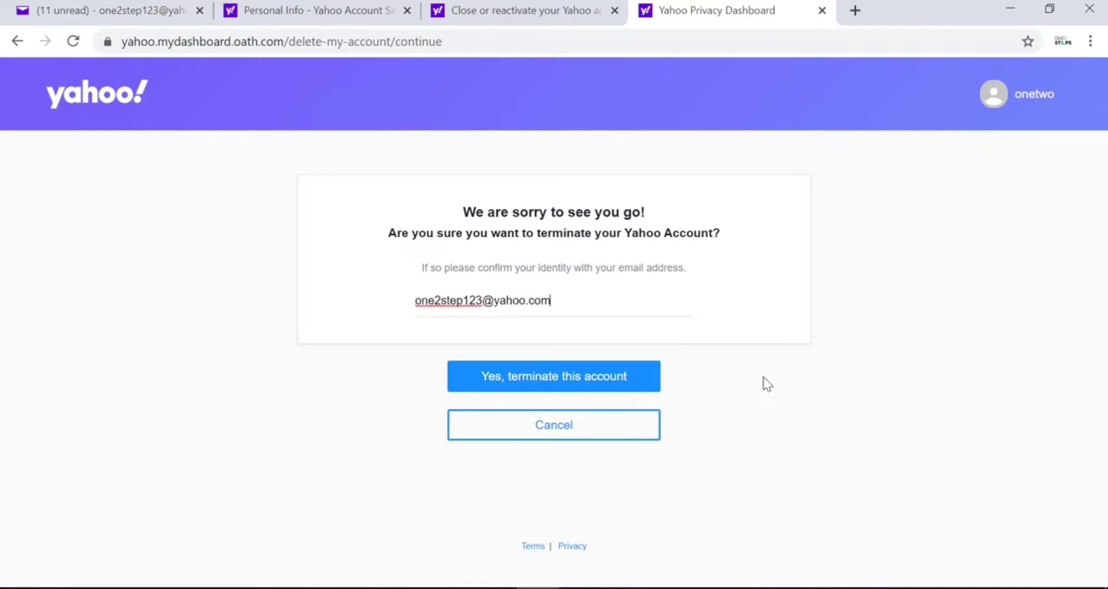
click(629, 384)
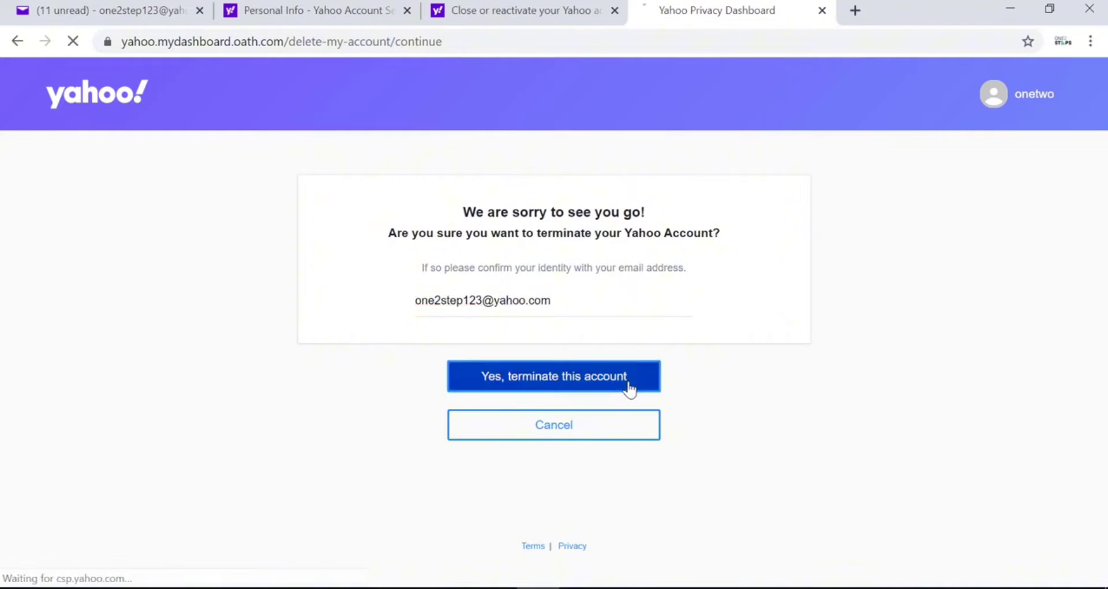